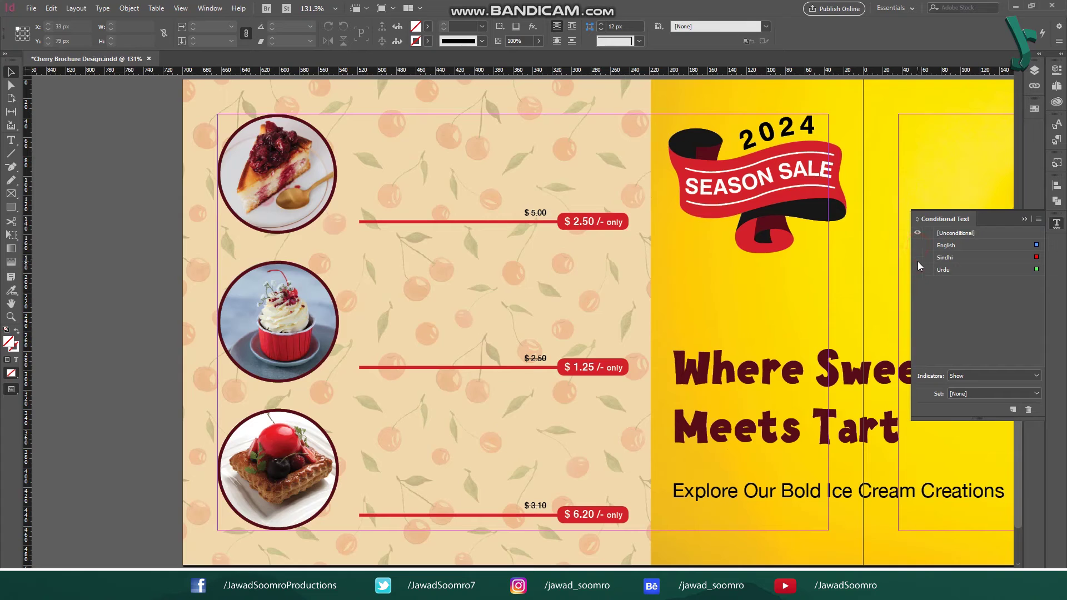
Step: Toggle the Sindhi, Urdu and English conditions to preview each language, ending with only English shown
{"action": "left_click", "coordinate": [918, 257]}
{"action": "left_click", "coordinate": [918, 257]}
{"action": "left_click", "coordinate": [919, 270]}
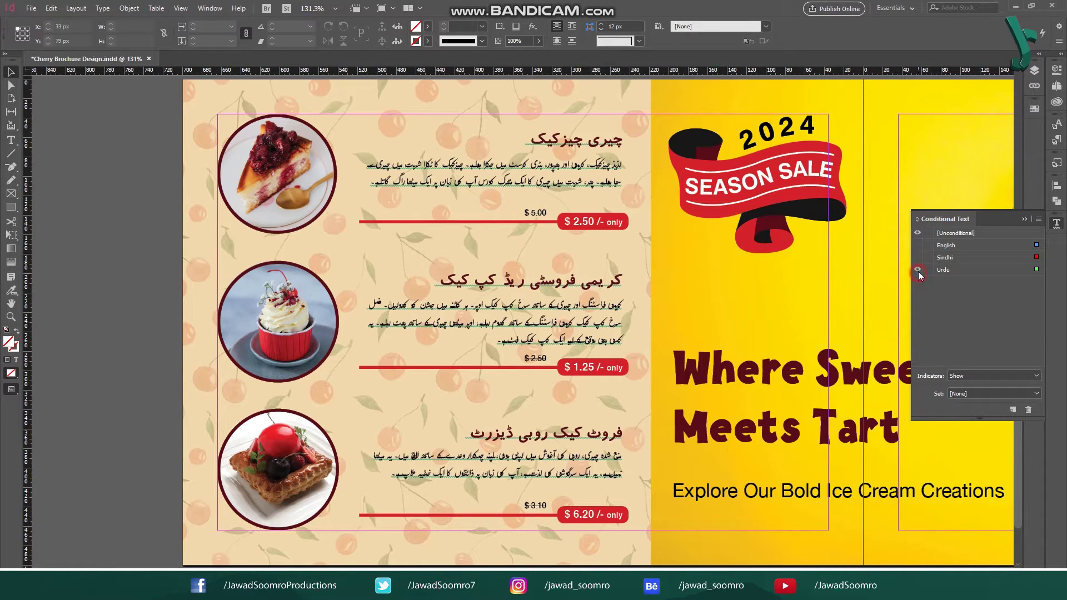
{"action": "left_click", "coordinate": [918, 270]}
{"action": "left_click", "coordinate": [918, 257]}
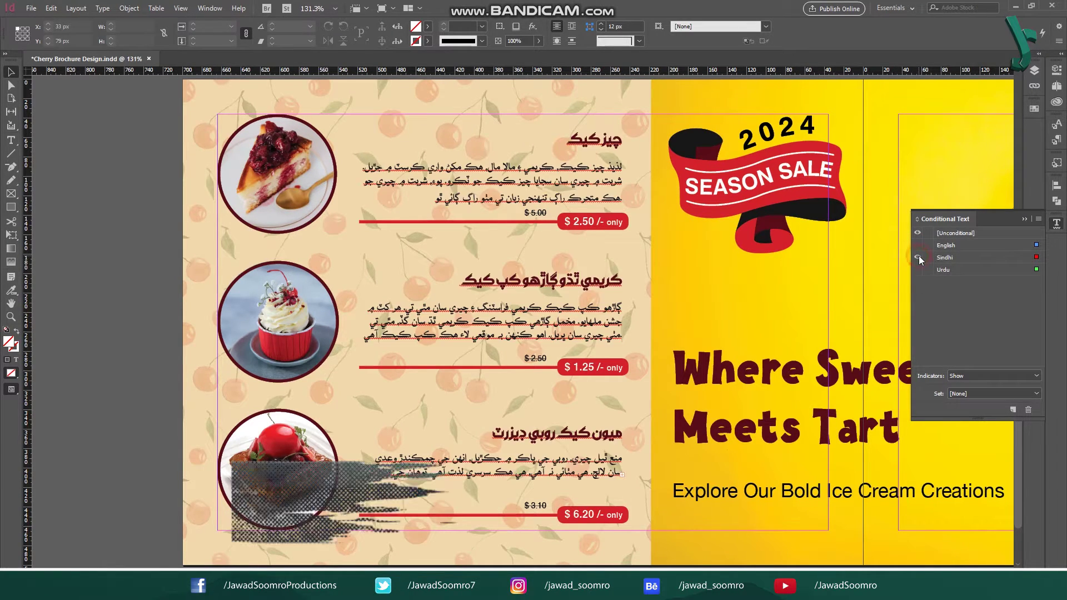
{"action": "left_click", "coordinate": [919, 258]}
{"action": "left_click", "coordinate": [919, 245]}
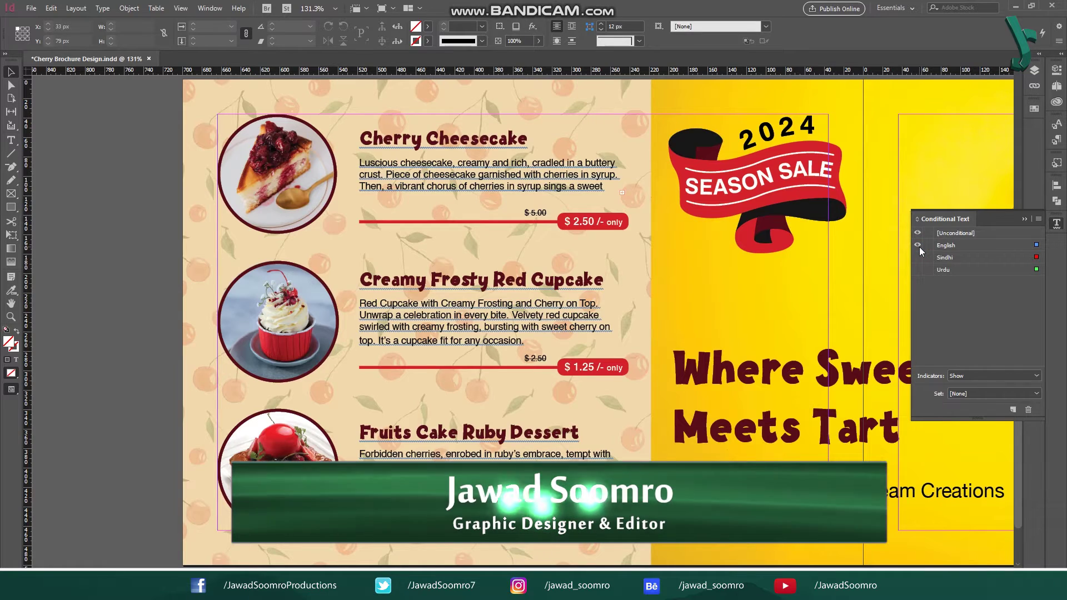
{"action": "left_click", "coordinate": [918, 246]}
{"action": "left_click", "coordinate": [918, 270]}
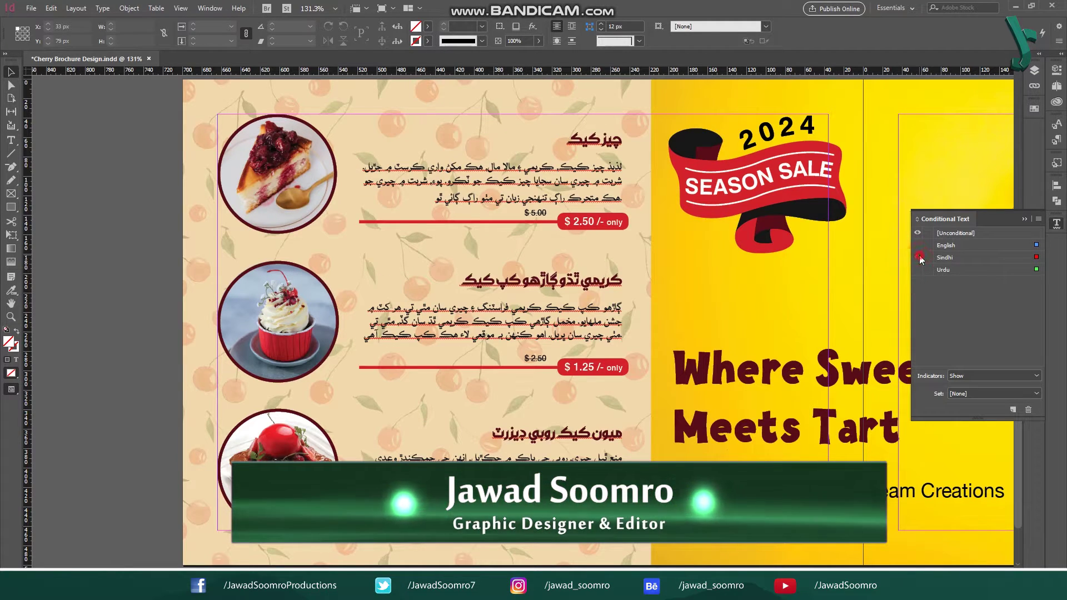
{"action": "left_click", "coordinate": [918, 270]}
{"action": "left_click", "coordinate": [919, 270]}
{"action": "left_click", "coordinate": [918, 246]}
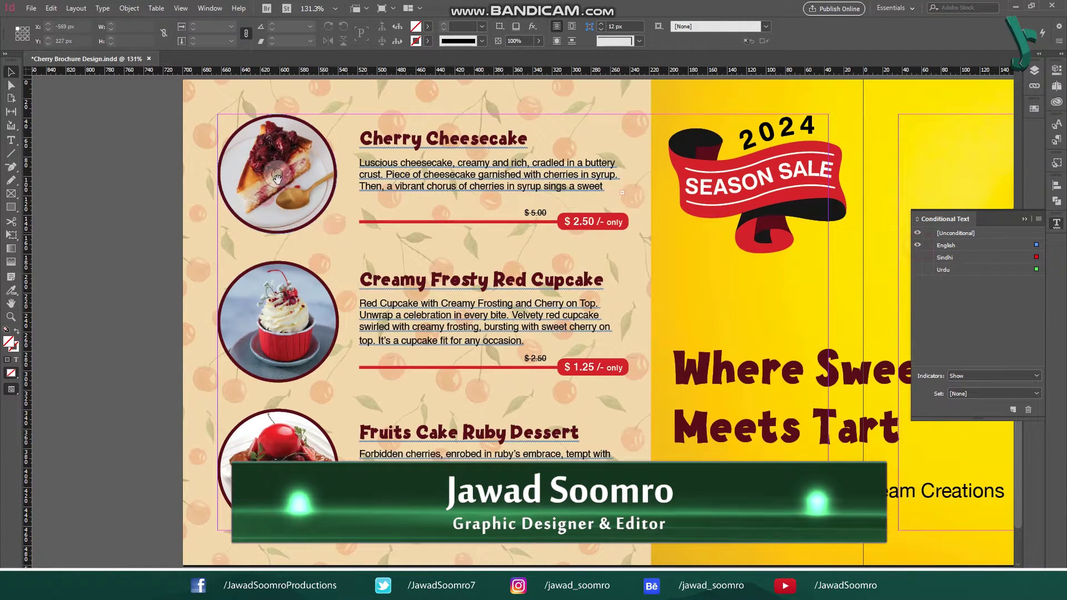
{"action": "left_click", "coordinate": [918, 246]}
{"action": "left_click", "coordinate": [918, 257]}
{"action": "left_click", "coordinate": [918, 258]}
{"action": "left_click", "coordinate": [918, 270]}
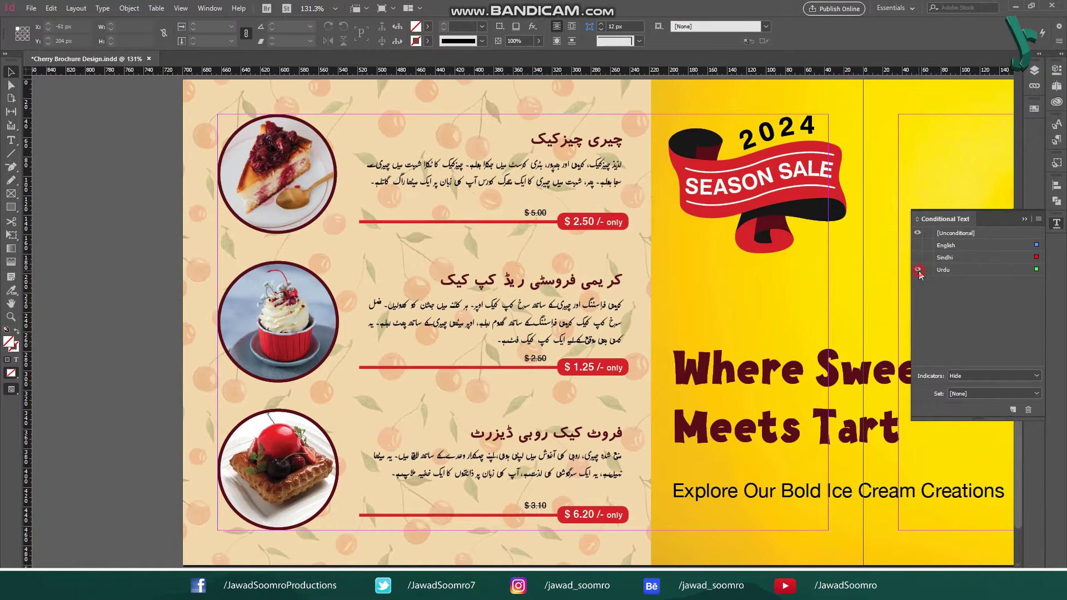
{"action": "left_click", "coordinate": [918, 270]}
{"action": "left_click", "coordinate": [919, 257]}
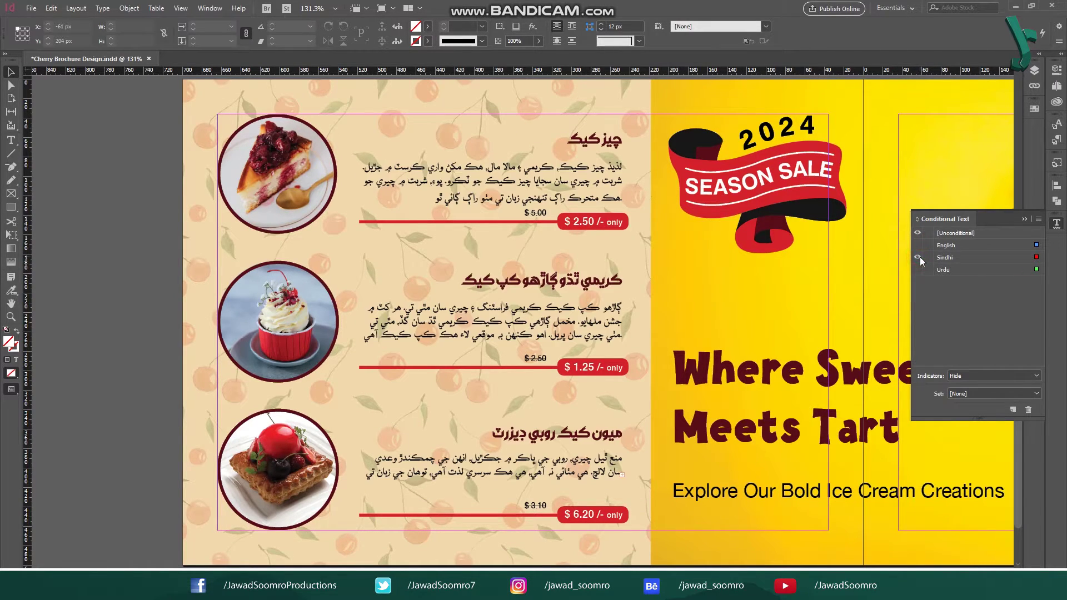
{"action": "left_click", "coordinate": [920, 257]}
{"action": "left_click", "coordinate": [918, 245]}
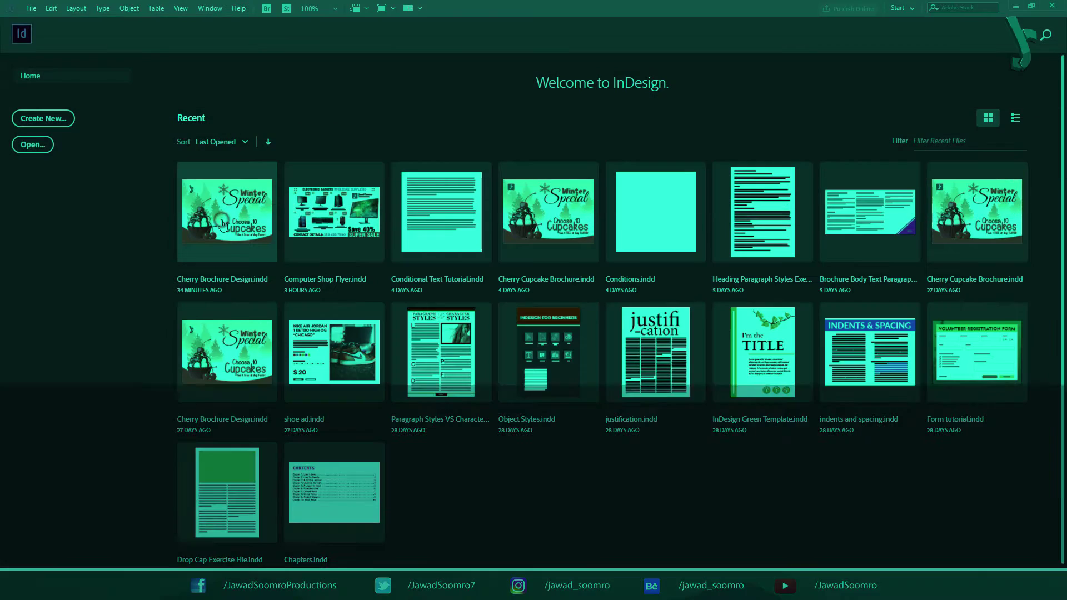
Step: Open the Cherry Brochure Design document
{"action": "left_click", "coordinate": [221, 224]}
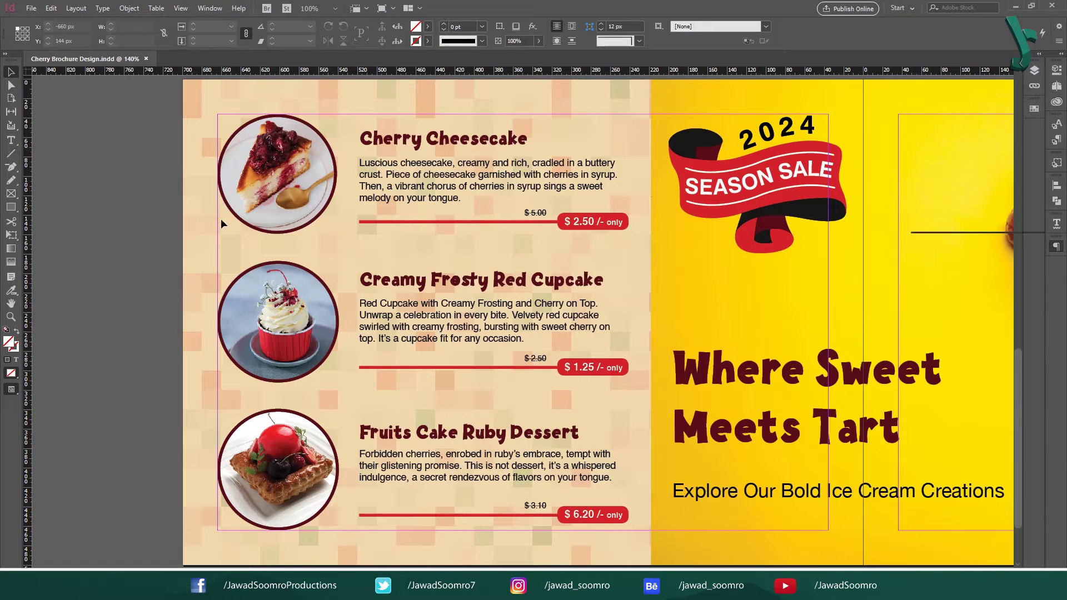
Step: Set Display Performance to High Quality Display and collapse the Paragraph panel
{"action": "right_click", "coordinate": [101, 233]}
{"action": "mouse_move", "coordinate": [187, 340]}
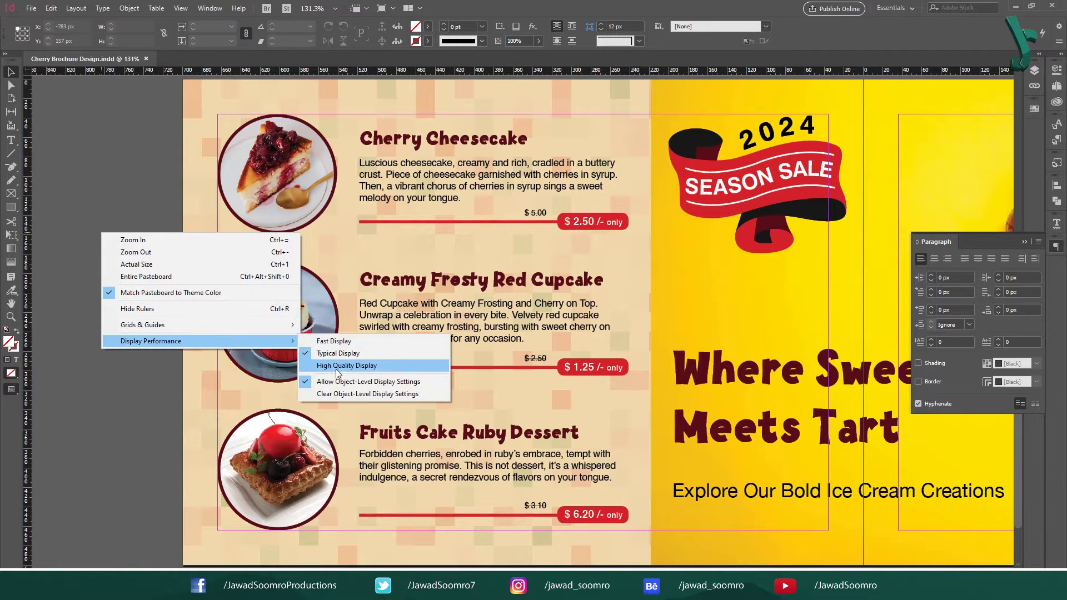
{"action": "left_click", "coordinate": [336, 367]}
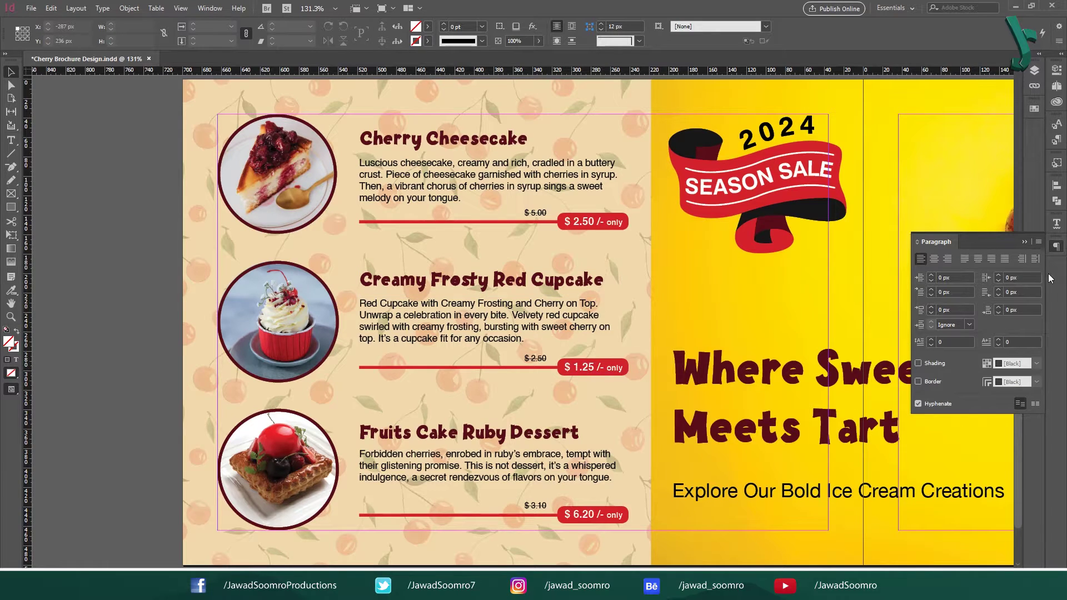
{"action": "left_click", "coordinate": [1022, 241]}
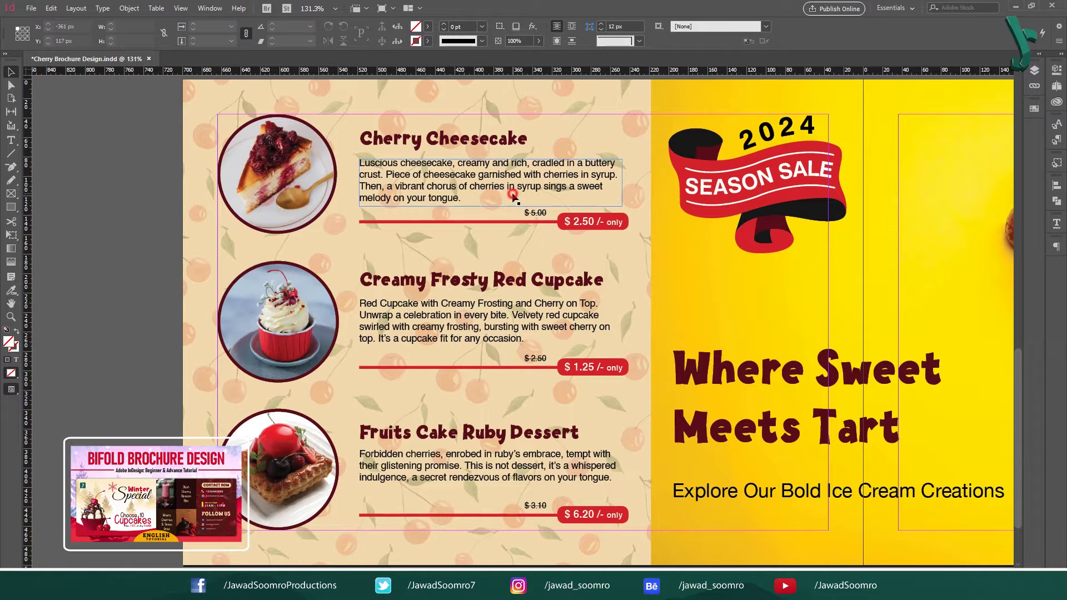
{"action": "left_click", "coordinate": [462, 282]}
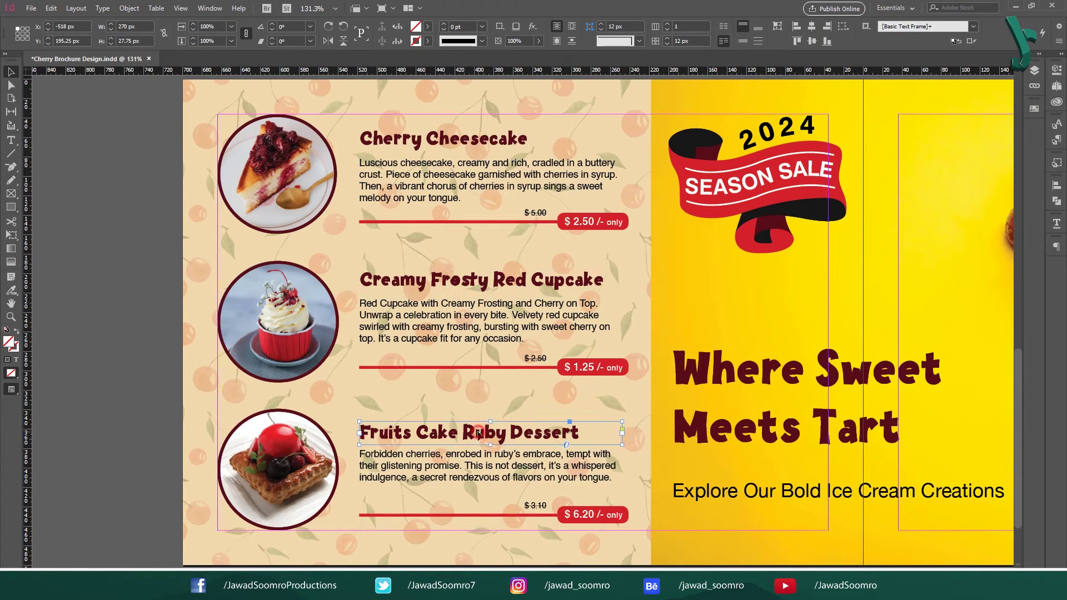
{"action": "left_click", "coordinate": [477, 462]}
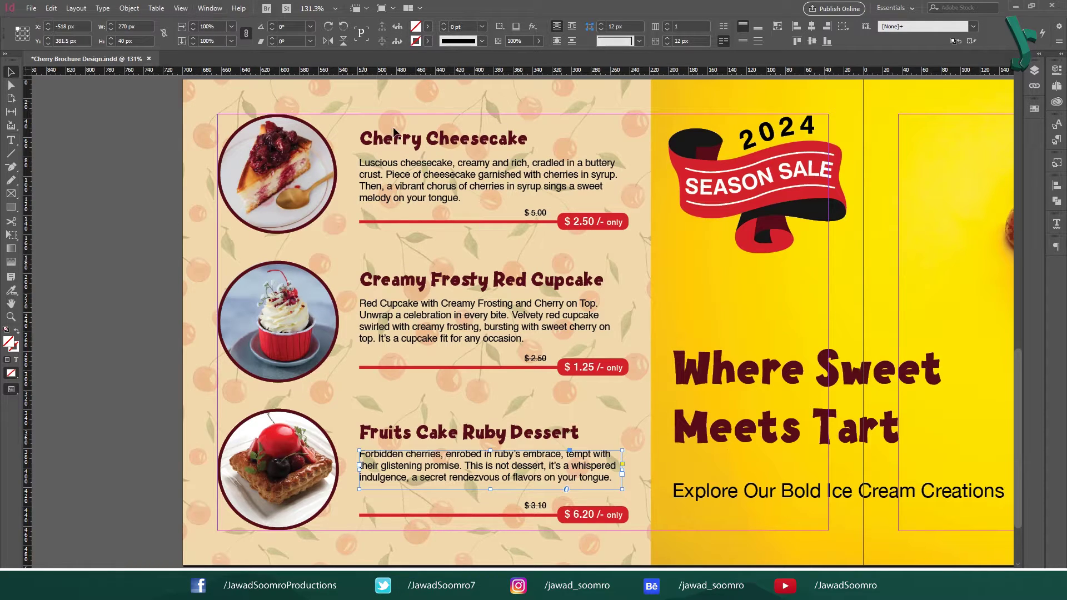
{"action": "left_click", "coordinate": [452, 316]}
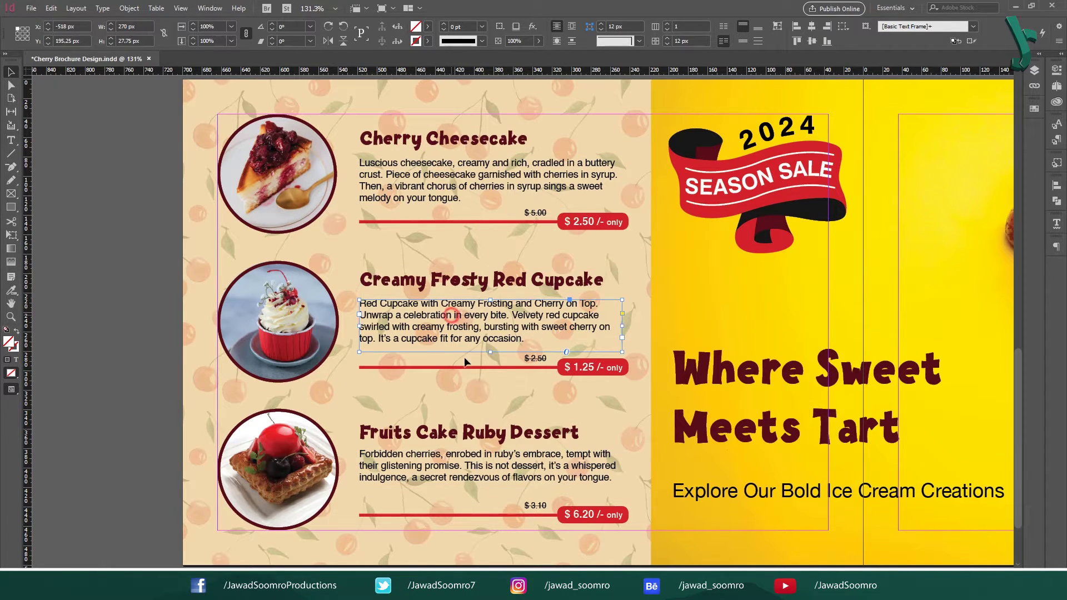
{"action": "left_click", "coordinate": [460, 475]}
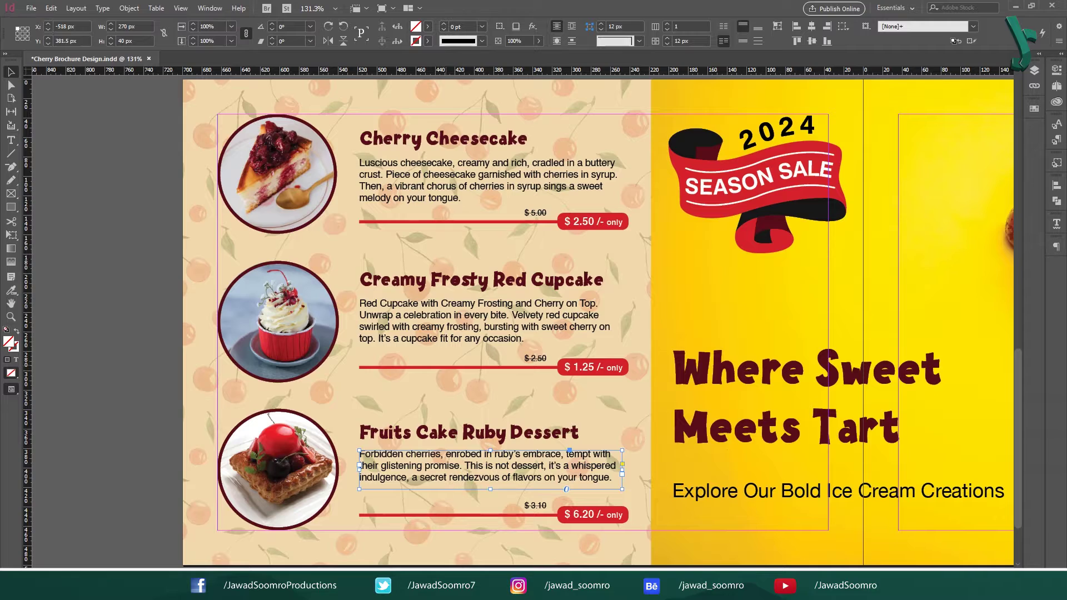
{"action": "key", "text": "alt+Tab"}
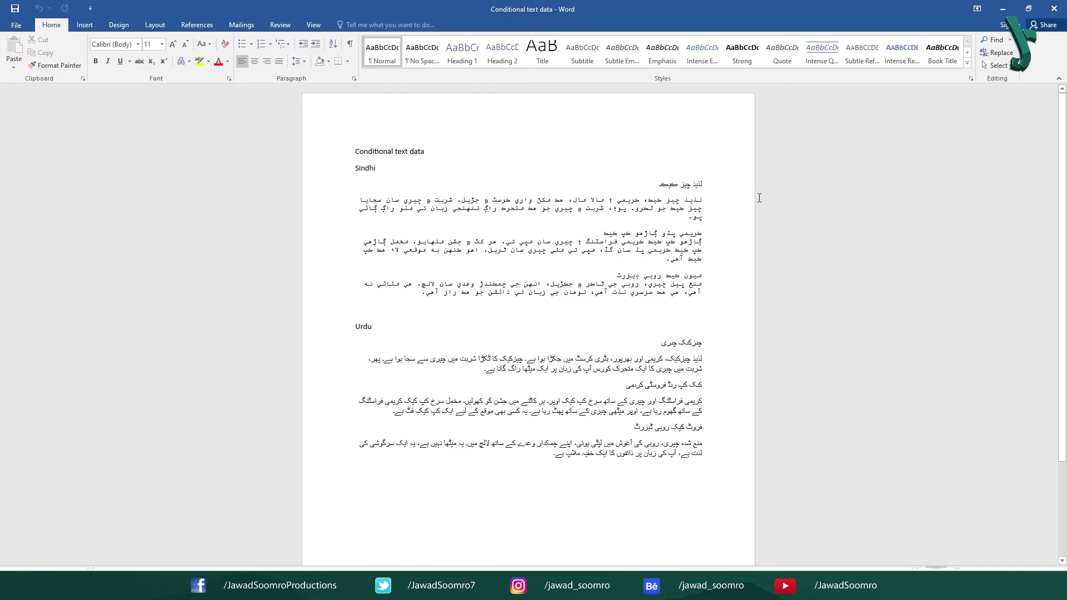
{"action": "left_click_drag", "start_coordinate": [712, 180], "coordinate": [532, 439]}
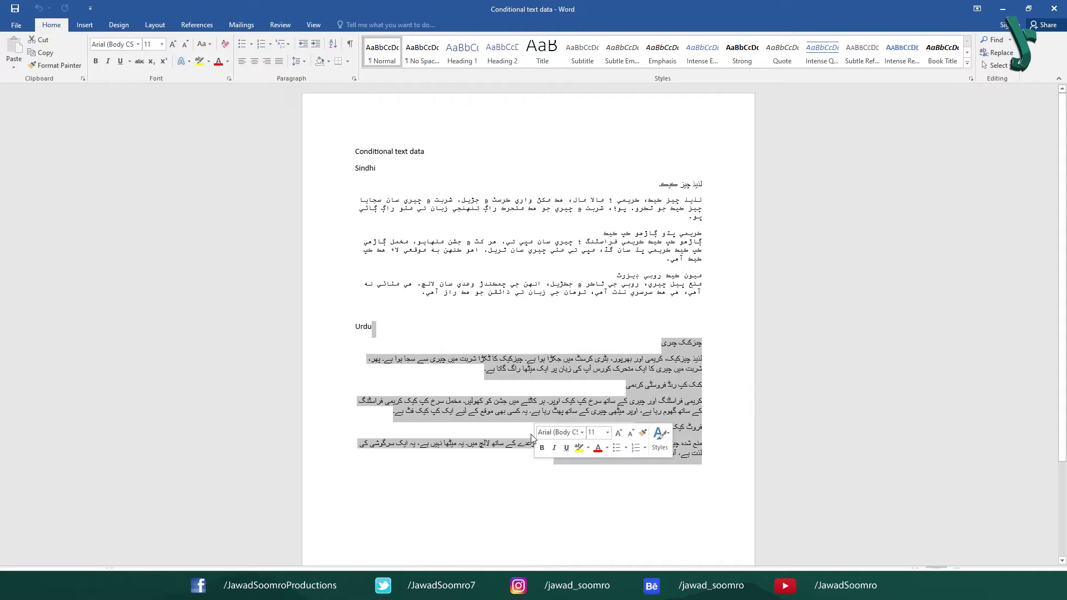
{"action": "key", "text": "alt+Tab"}
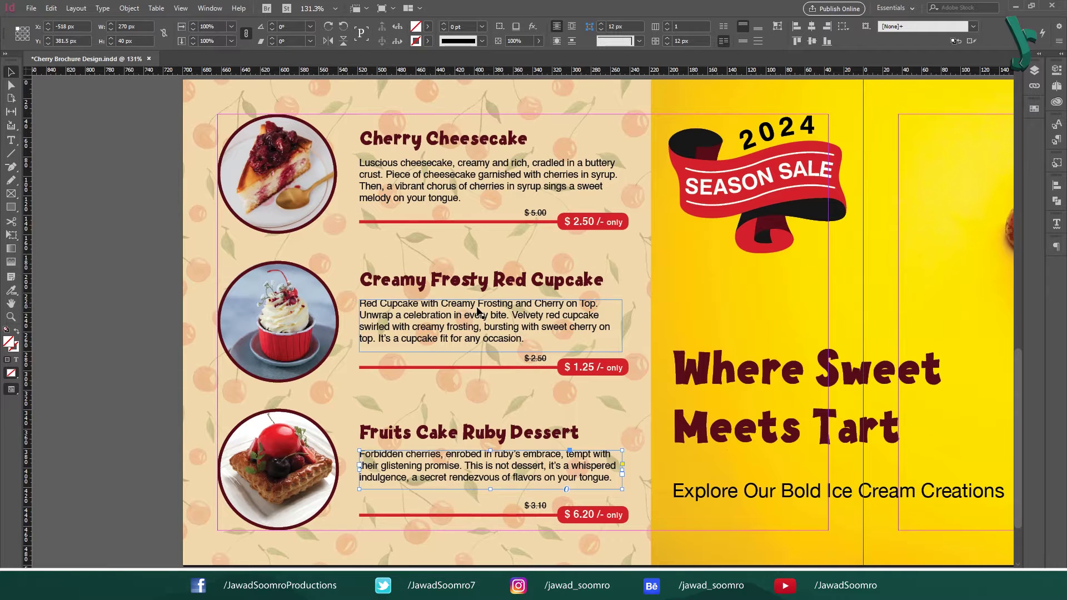
Step: Open the Conditional Text panel from Window > Type & Tables
{"action": "left_click", "coordinate": [208, 9]}
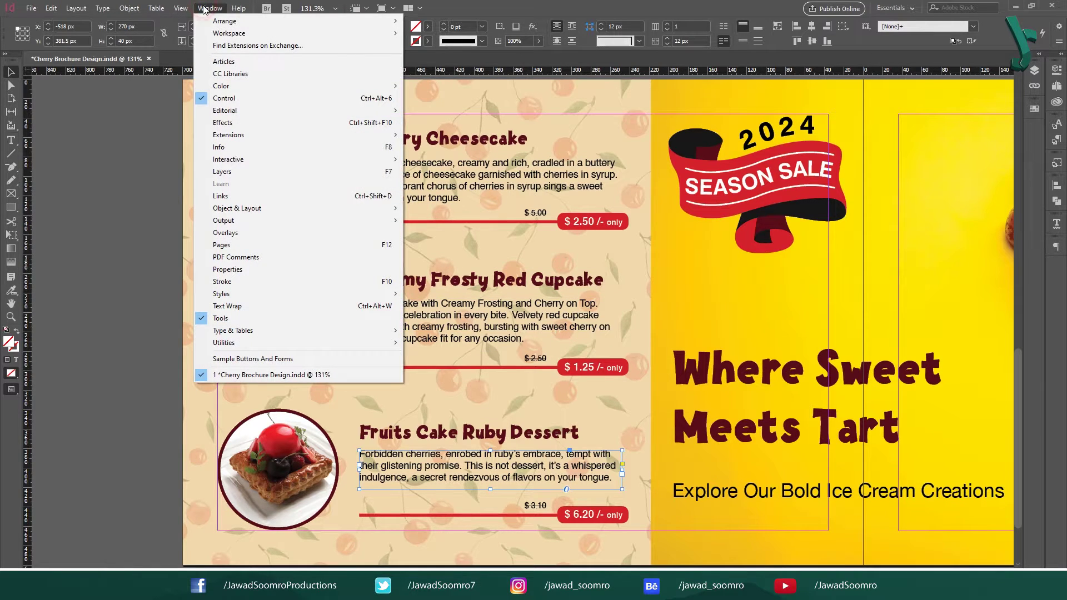
{"action": "mouse_move", "coordinate": [361, 331]}
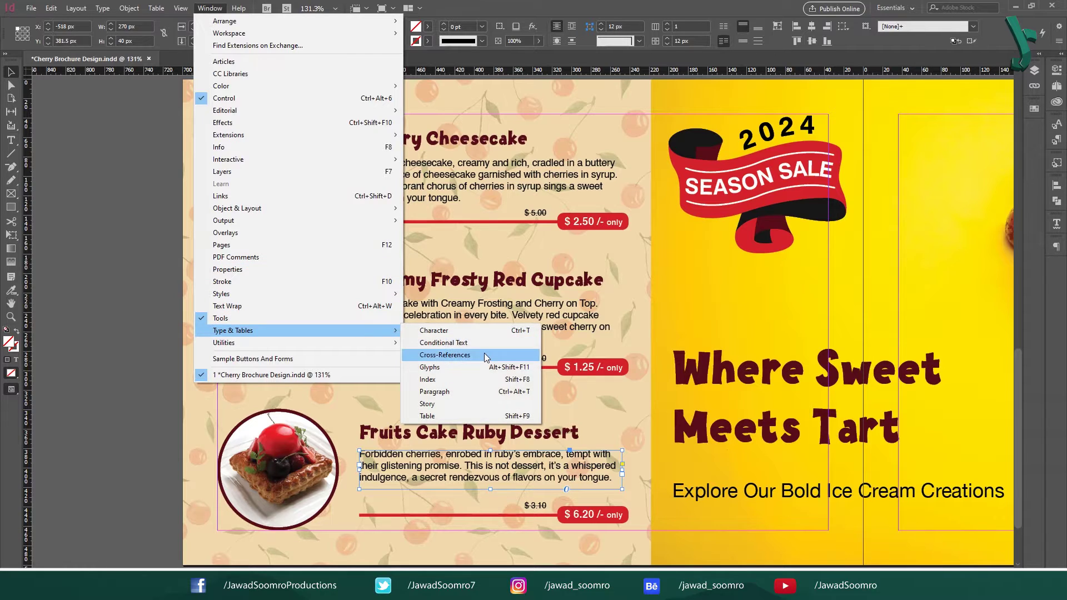
{"action": "left_click", "coordinate": [470, 343]}
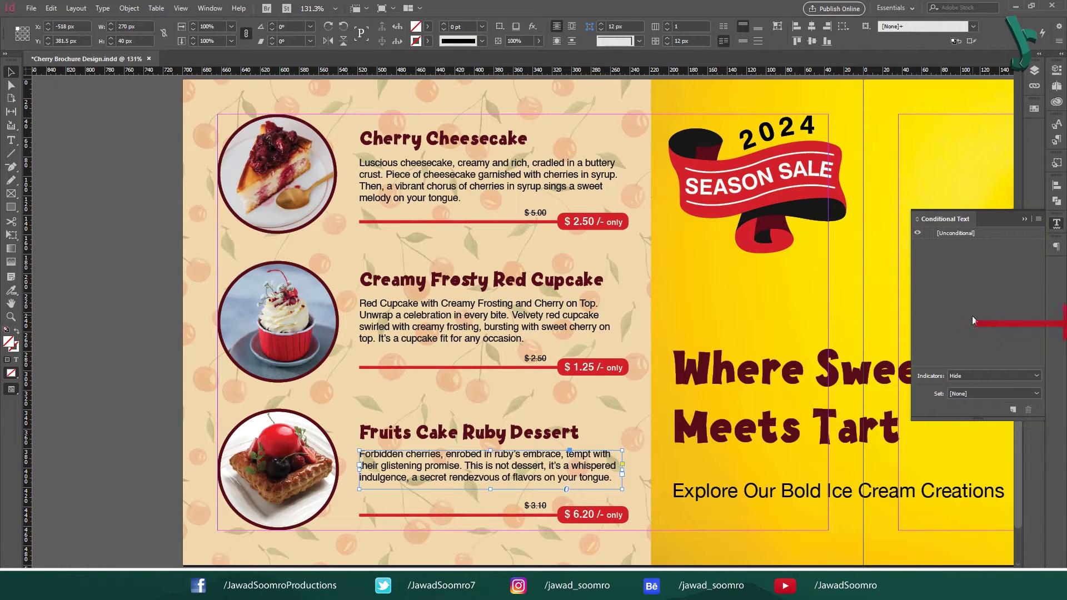
Step: Create 'English' and 'Sindh' text conditions and begin a third condition
{"action": "left_click", "coordinate": [1012, 410]}
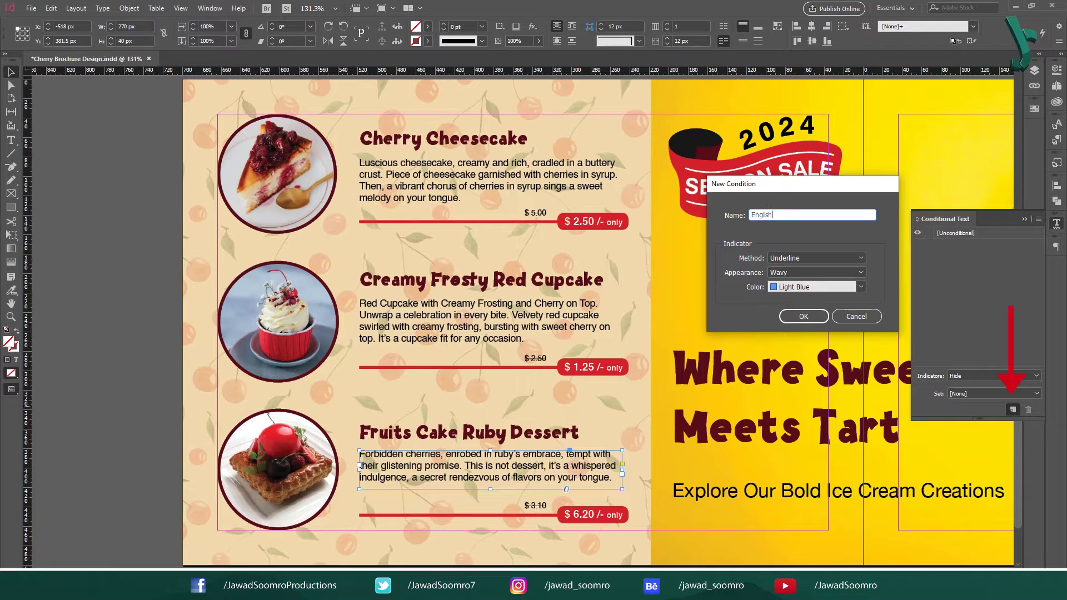
{"action": "type", "text": "English"}
{"action": "left_click", "coordinate": [804, 316]}
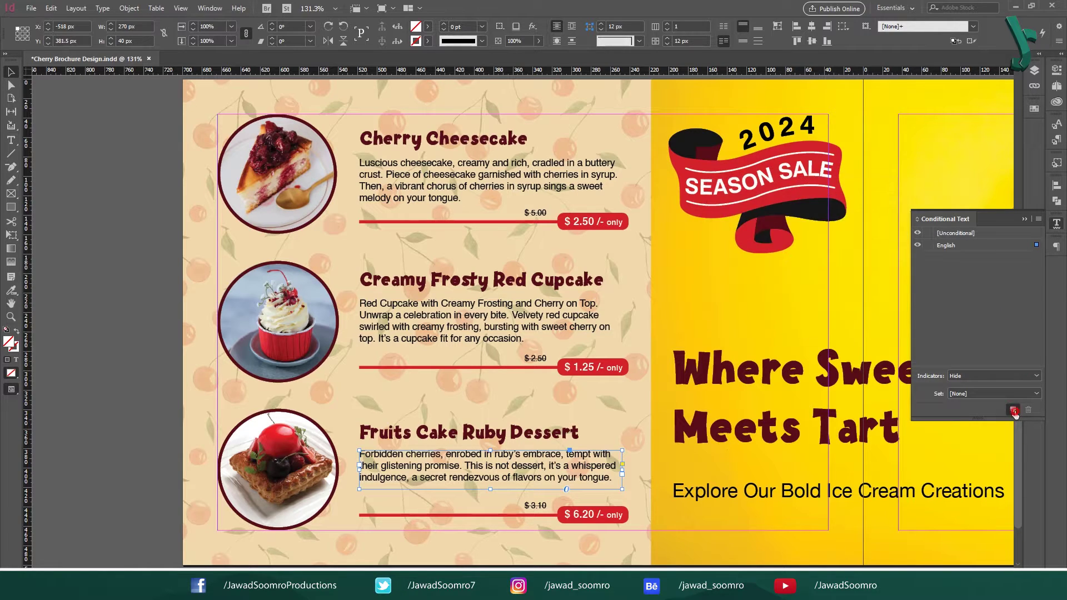
{"action": "left_click", "coordinate": [1012, 410]}
{"action": "type", "text": "Sindhi"}
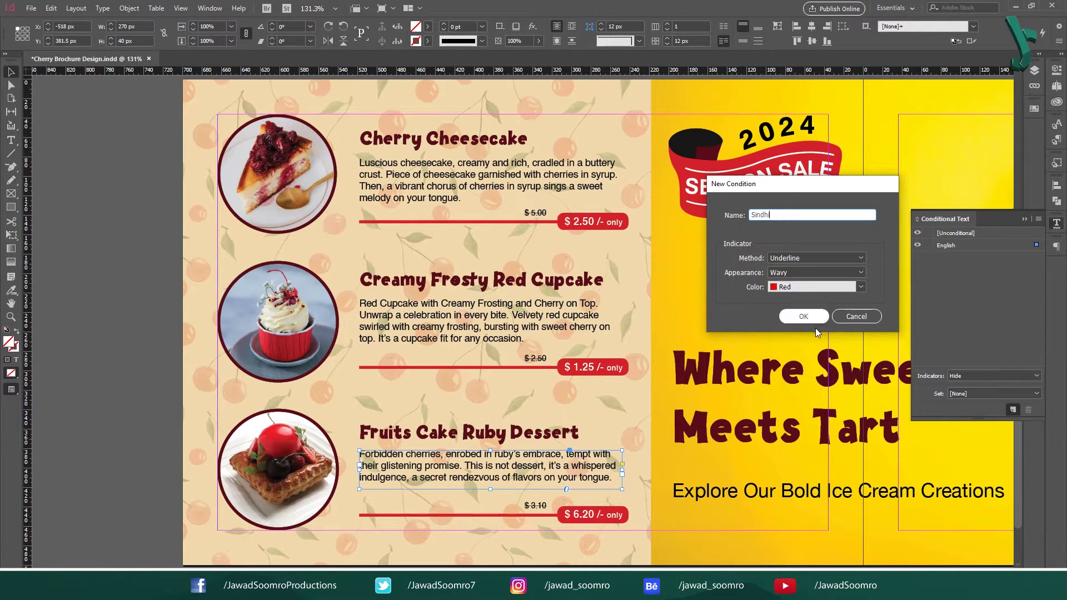
{"action": "left_click", "coordinate": [812, 320]}
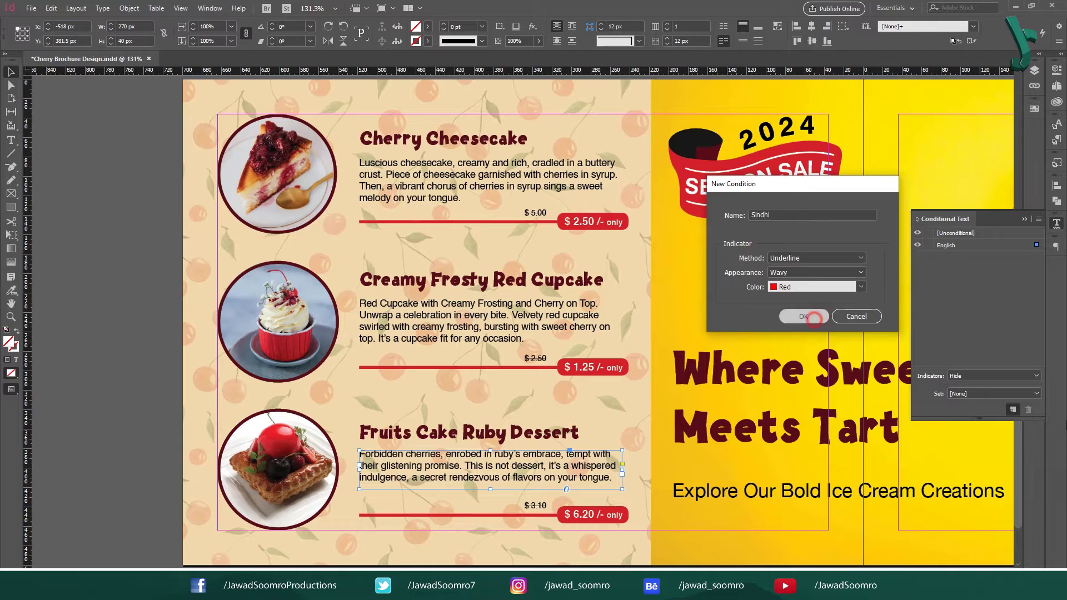
{"action": "left_click", "coordinate": [1013, 409]}
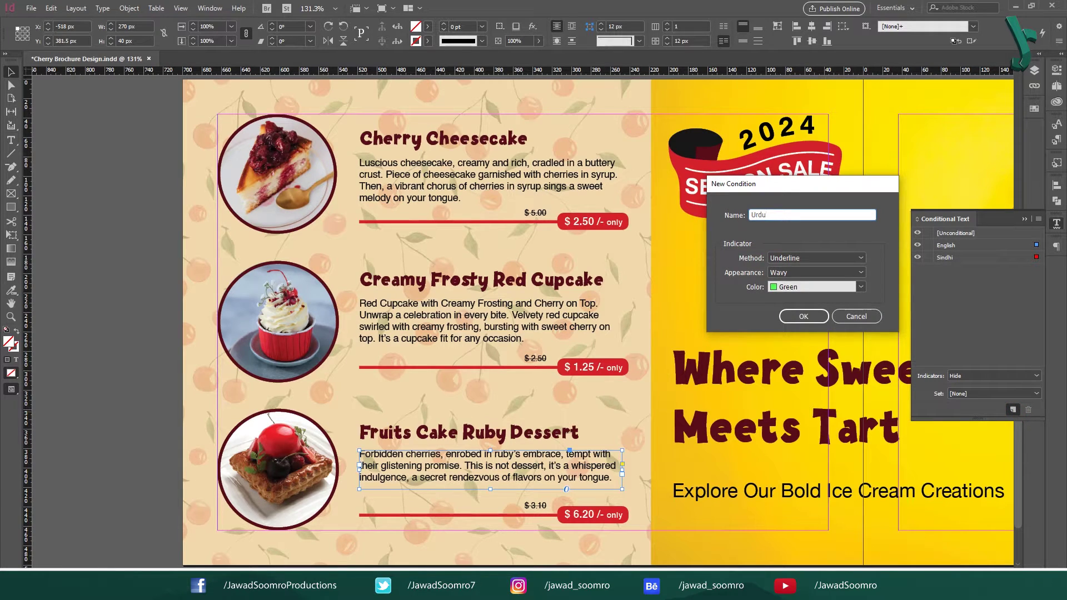
Step: Add the Urdu condition and tag the cheesecake and cupcake descriptions as English
{"action": "left_click", "coordinate": [804, 317]}
{"action": "triple_click", "coordinate": [443, 139]}
{"action": "triple_click", "coordinate": [386, 173]}
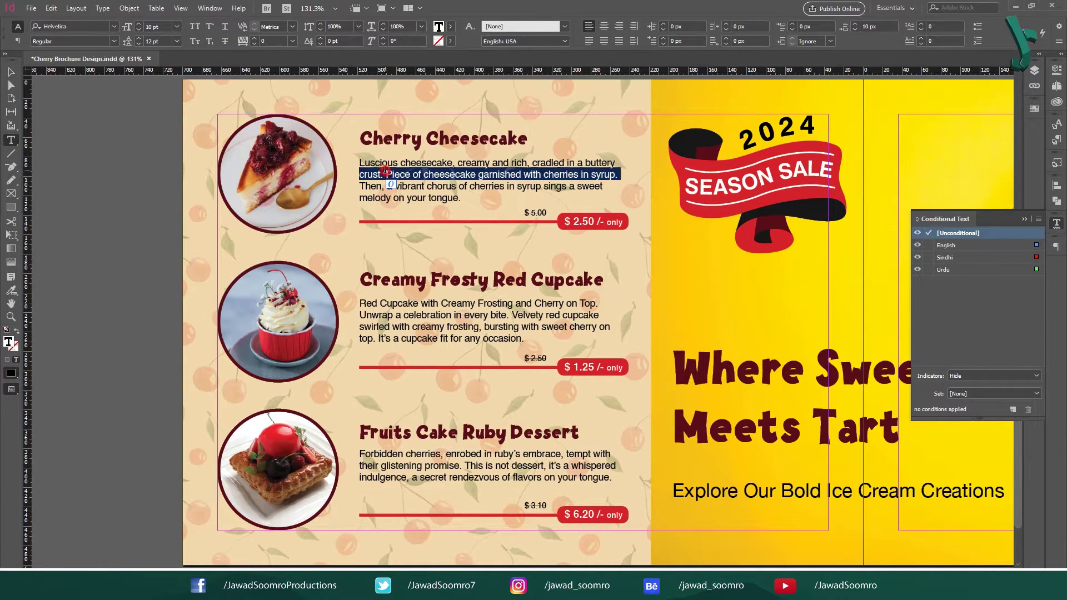
{"action": "left_click", "coordinate": [386, 172]}
{"action": "left_click", "coordinate": [945, 245]}
{"action": "triple_click", "coordinate": [439, 280]}
{"action": "left_click", "coordinate": [944, 246]}
{"action": "triple_click", "coordinate": [403, 326]}
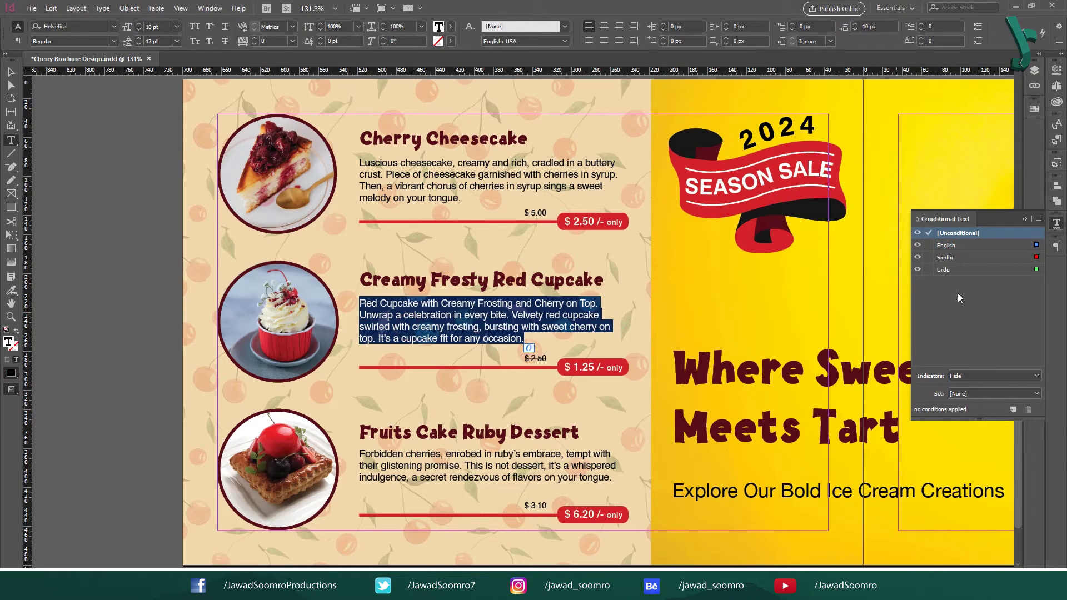
{"action": "left_click", "coordinate": [945, 245]}
Step: Tag the Fruits Cake Ruby Dessert heading and description with the English condition
{"action": "triple_click", "coordinate": [456, 432]}
{"action": "left_click", "coordinate": [945, 245]}
{"action": "triple_click", "coordinate": [484, 466]}
{"action": "left_click", "coordinate": [963, 248]}
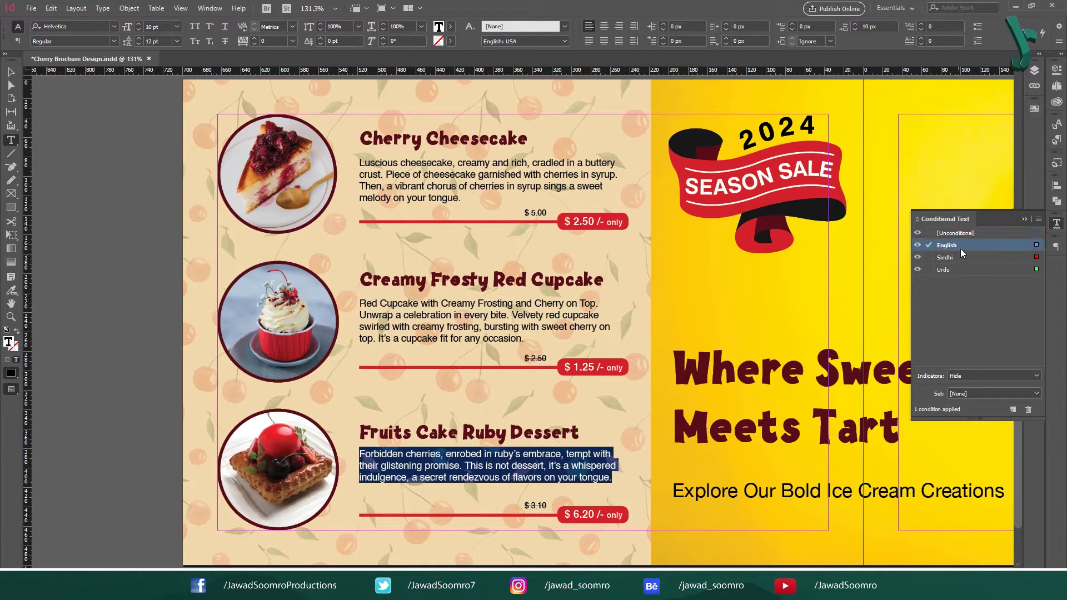
Step: Deselect everything and set the condition Indicators to Hide
{"action": "left_click", "coordinate": [13, 73]}
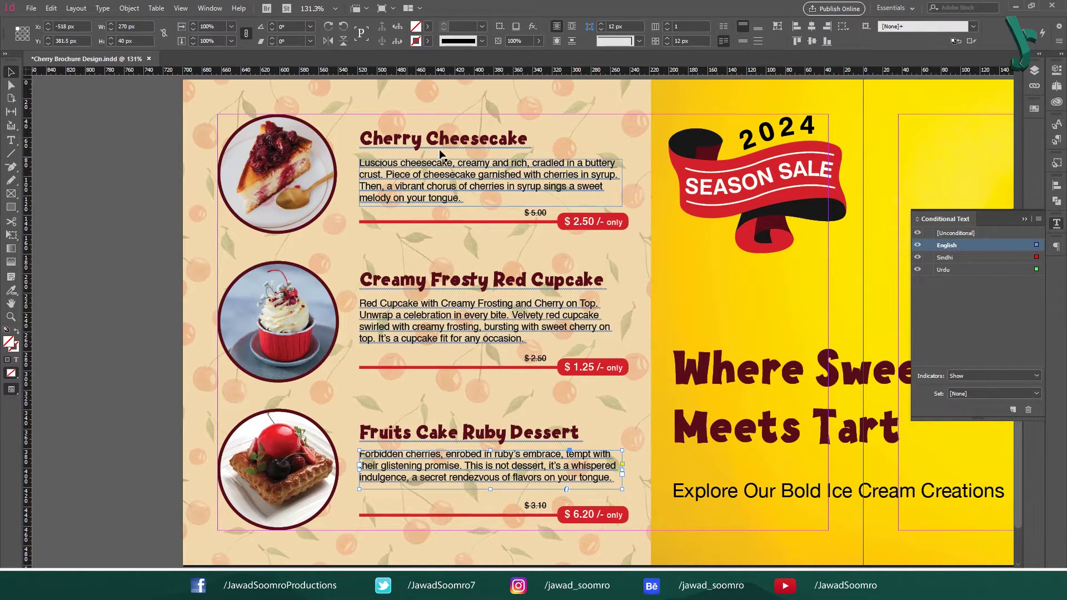
{"action": "left_click", "coordinate": [157, 265]}
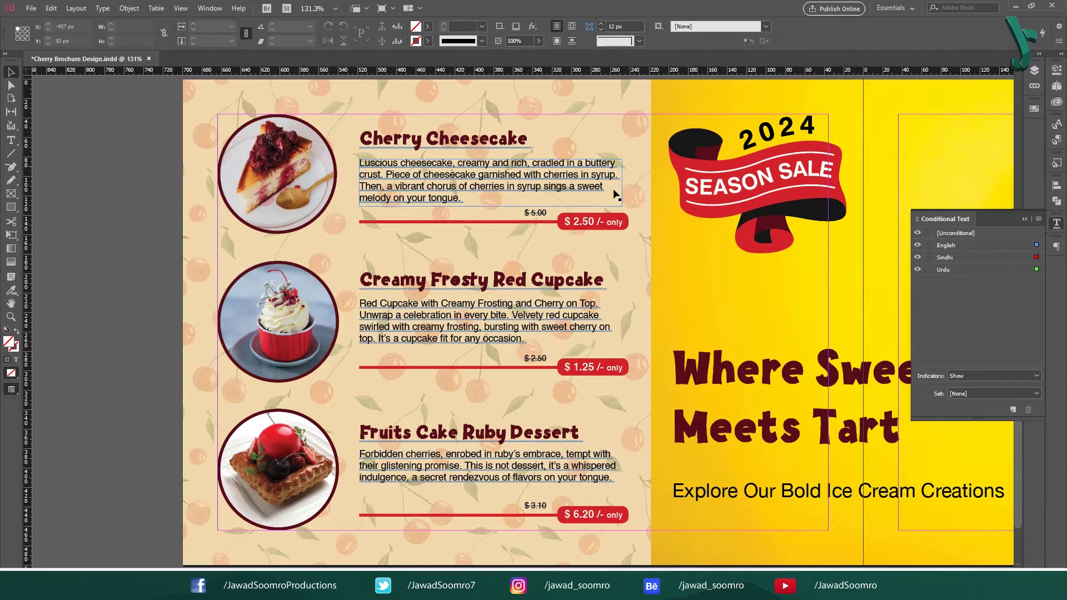
{"action": "left_click", "coordinate": [966, 376]}
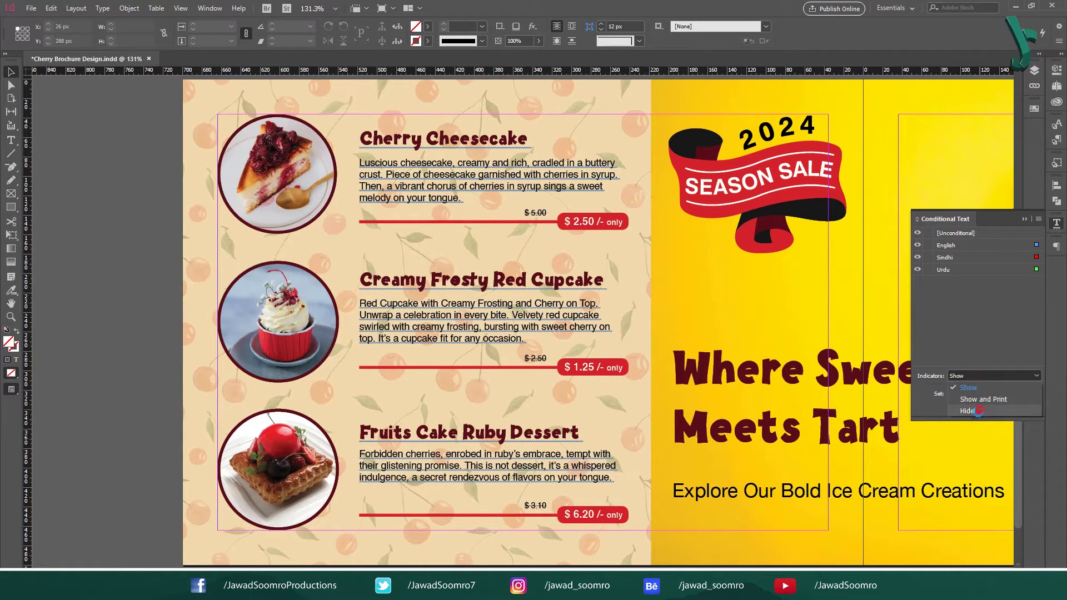
{"action": "left_click", "coordinate": [978, 411]}
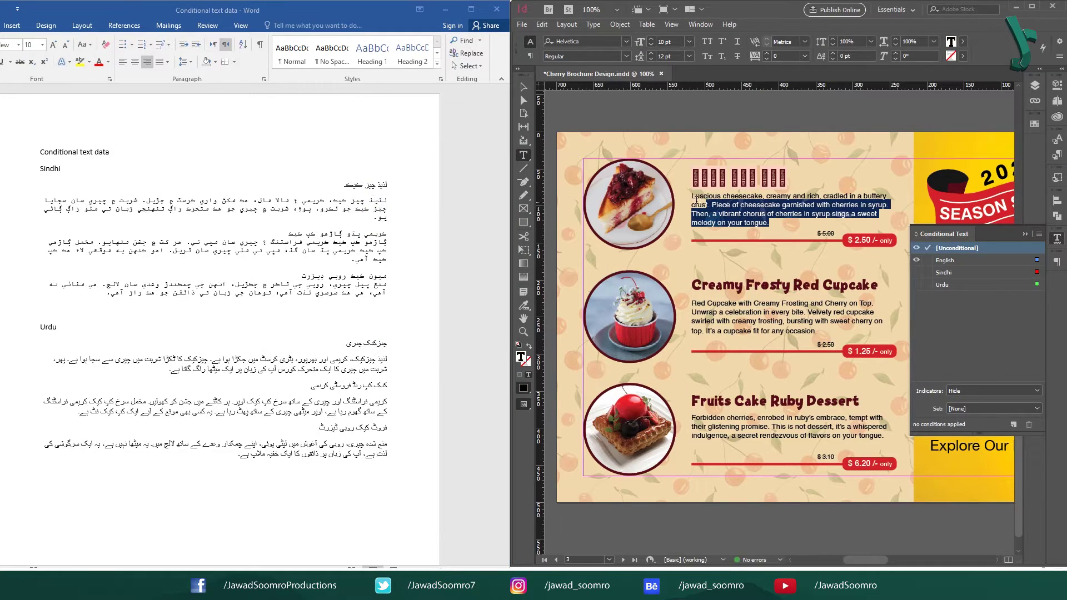
Step: Paste Sindhi text over the cheesecake description and cupcake name, and copy the next Sindhi description from Word
{"action": "type", "text": "لذيذ چيز ڪيڪ، ڪريمي ۽ مالا مال، هڪ مکڻ واري ڪرسٽ ۾ جڙيل. شربت ۾ چيري سان سجايا چيز ڪيڪ جو ٽڪرو. پوءِ، شربت ۾ چيري جو هڪ متحرڪ راڳ ٽنهنجي زبان تي مٺو راڳ ڳائي ٿو."}
{"action": "triple_click", "coordinate": [783, 285]}
{"action": "type", "text": "ڪريمي پڌو ڳاڙهو ڪپ ڪيڪ"}
{"action": "double_click", "coordinate": [404, 266]}
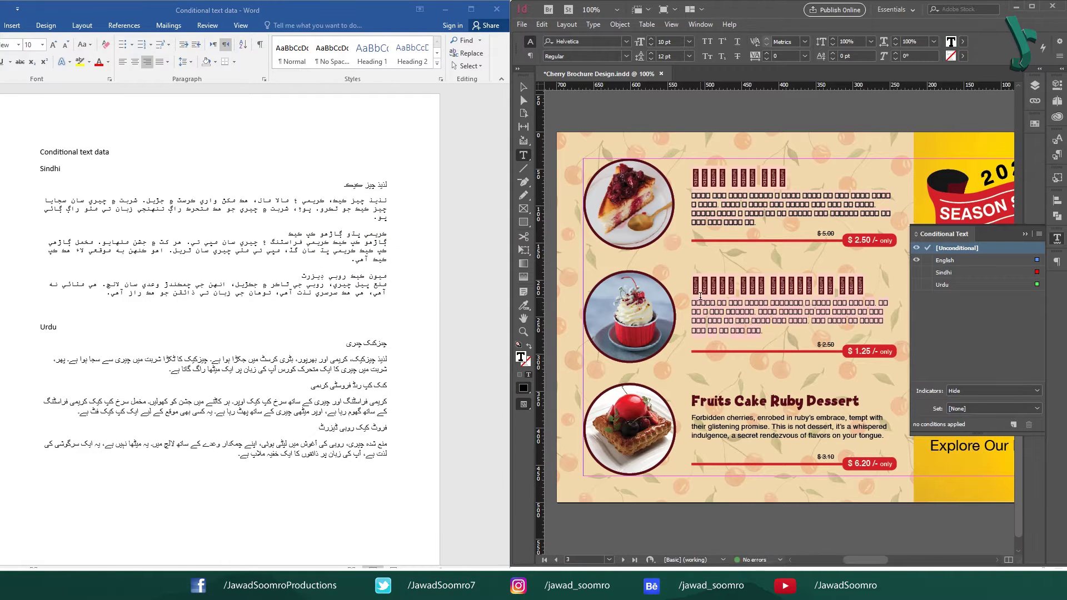
{"action": "right_click", "coordinate": [383, 272]}
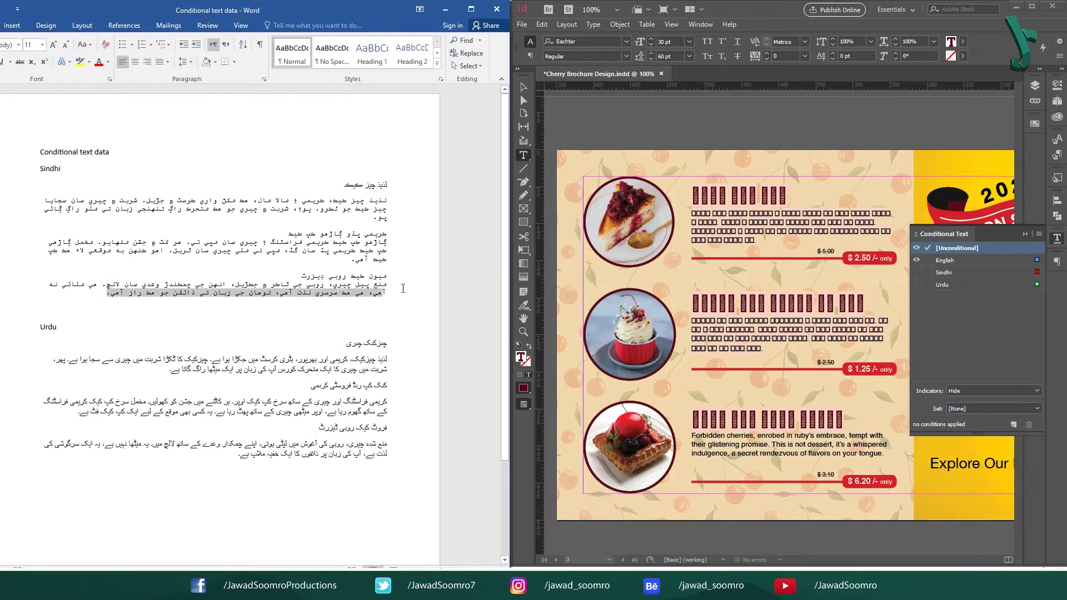
{"action": "right_click", "coordinate": [403, 288]}
{"action": "left_click", "coordinate": [422, 308]}
{"action": "triple_click", "coordinate": [789, 444]}
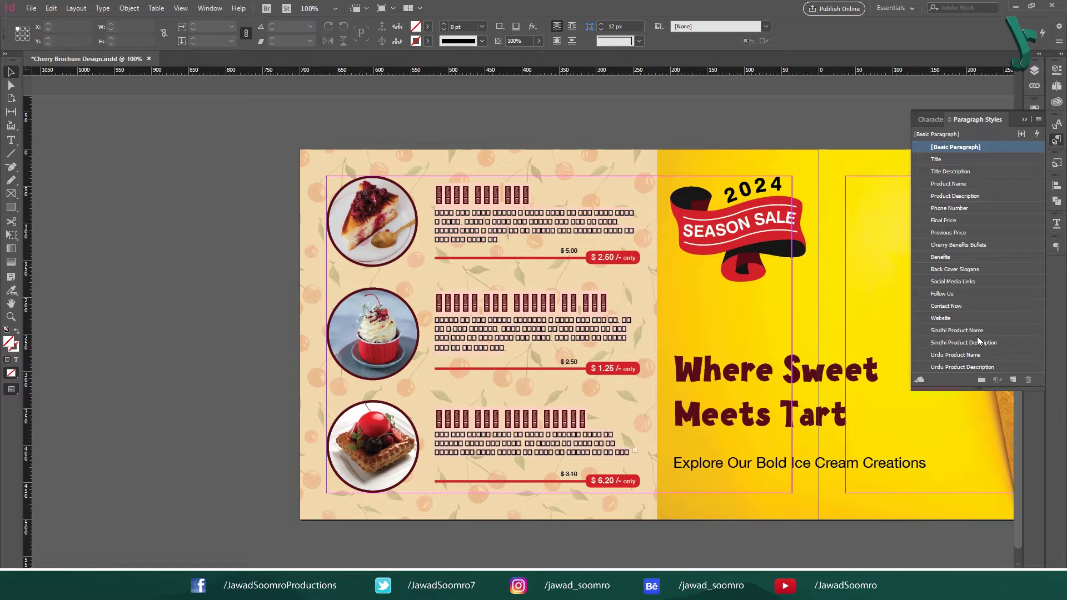
Step: Pick the Sindhi Product Name and Sindhi Product Description styles in Paragraph Styles
{"action": "left_click", "coordinate": [953, 331]}
{"action": "left_click", "coordinate": [971, 344]}
{"action": "left_click", "coordinate": [972, 332]}
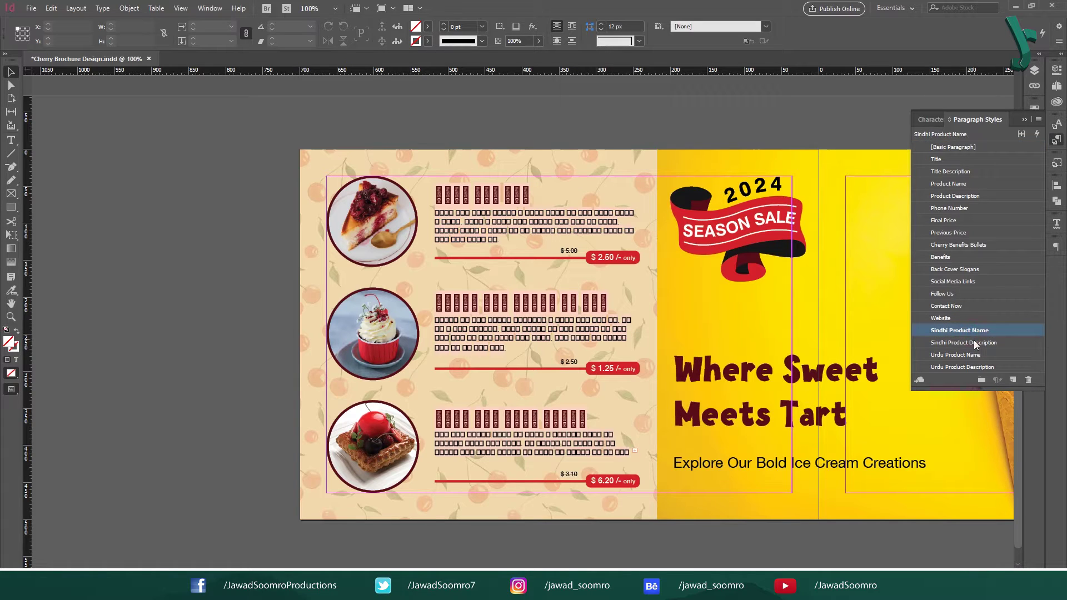
Step: Apply Sindhi Product Name to the cheesecake, cupcake and fruits cake headings
{"action": "left_click", "coordinate": [976, 344]}
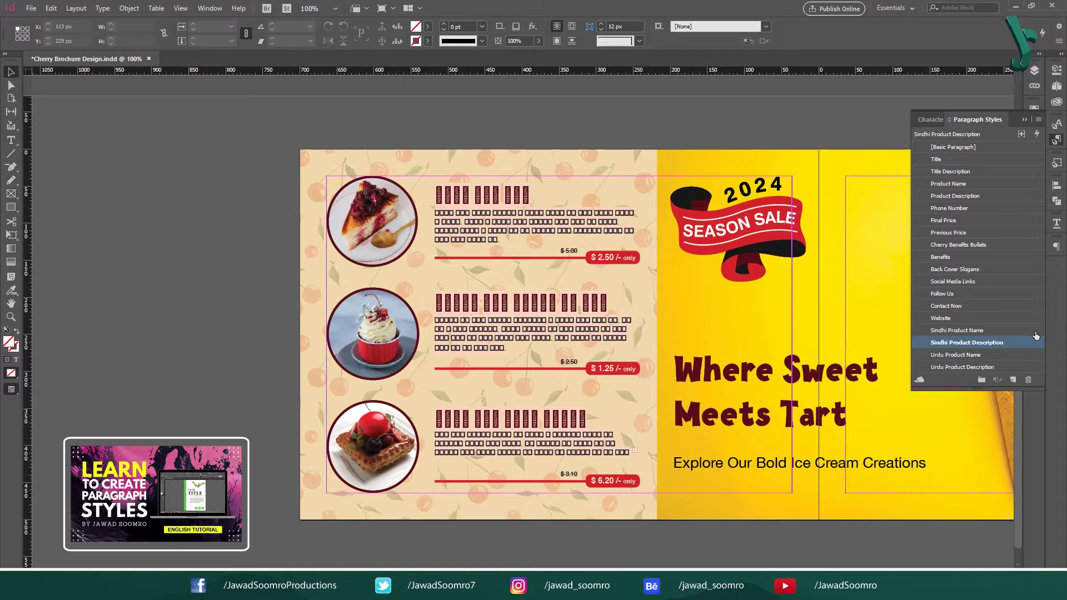
{"action": "key", "text": "ctrl+="}
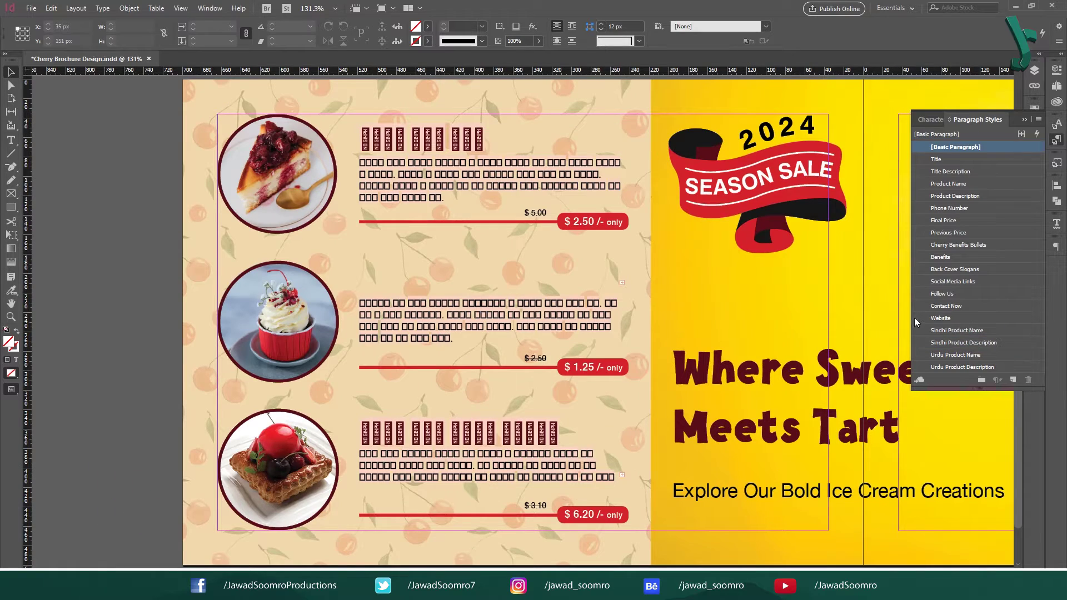
{"action": "double_click", "coordinate": [460, 136]}
{"action": "key", "text": "ctrl+a"}
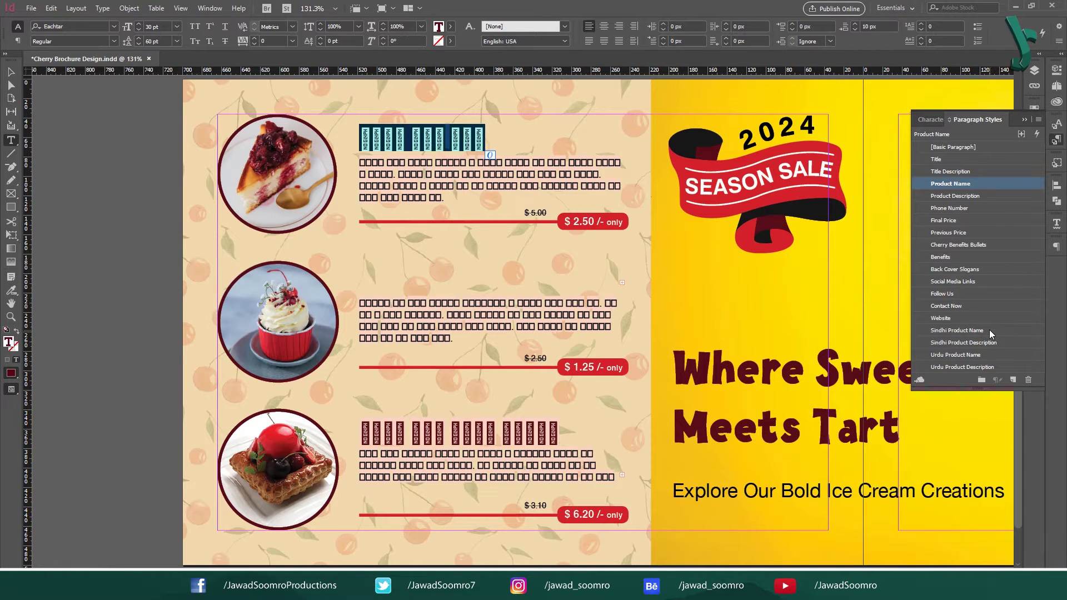
{"action": "left_click", "coordinate": [960, 331]}
{"action": "triple_click", "coordinate": [588, 284]}
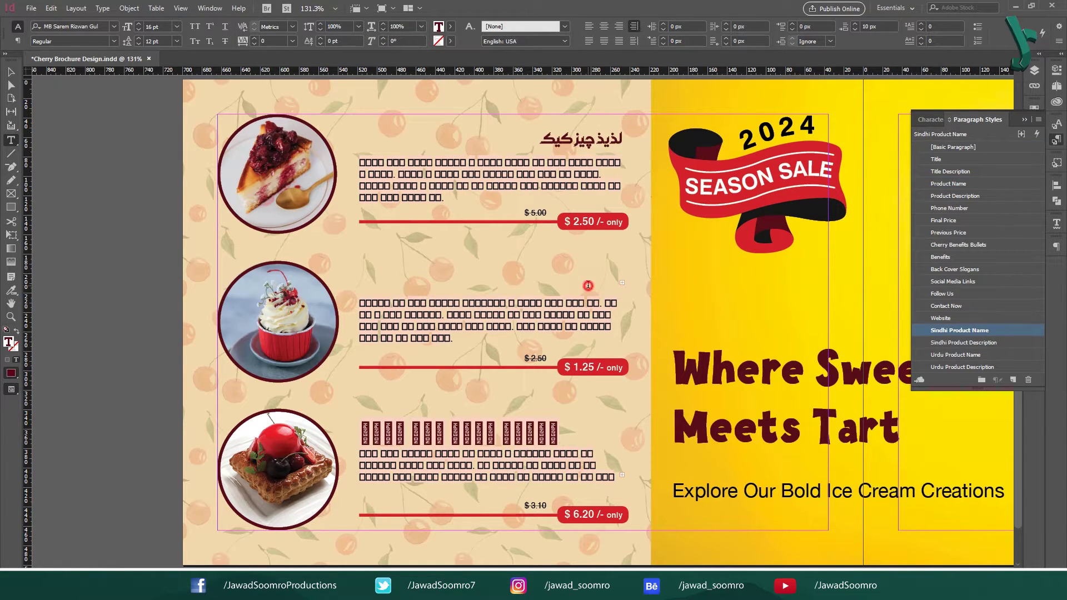
{"action": "left_click", "coordinate": [965, 332]}
{"action": "triple_click", "coordinate": [517, 435]}
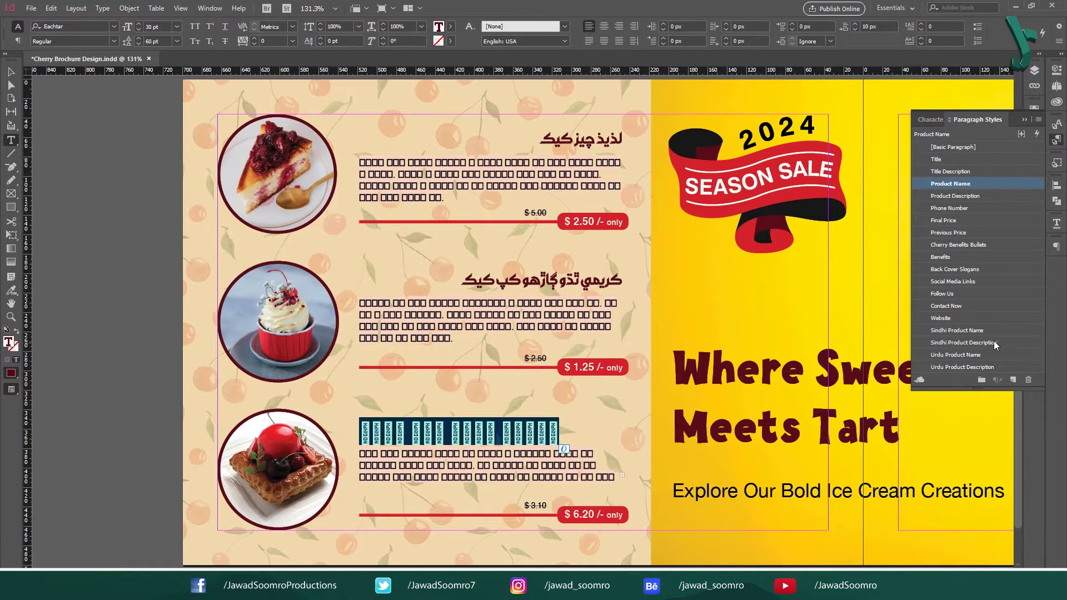
{"action": "left_click", "coordinate": [978, 331]}
Step: Apply Sindhi Product Description to all three product descriptions, then deselect
{"action": "double_click", "coordinate": [529, 185]}
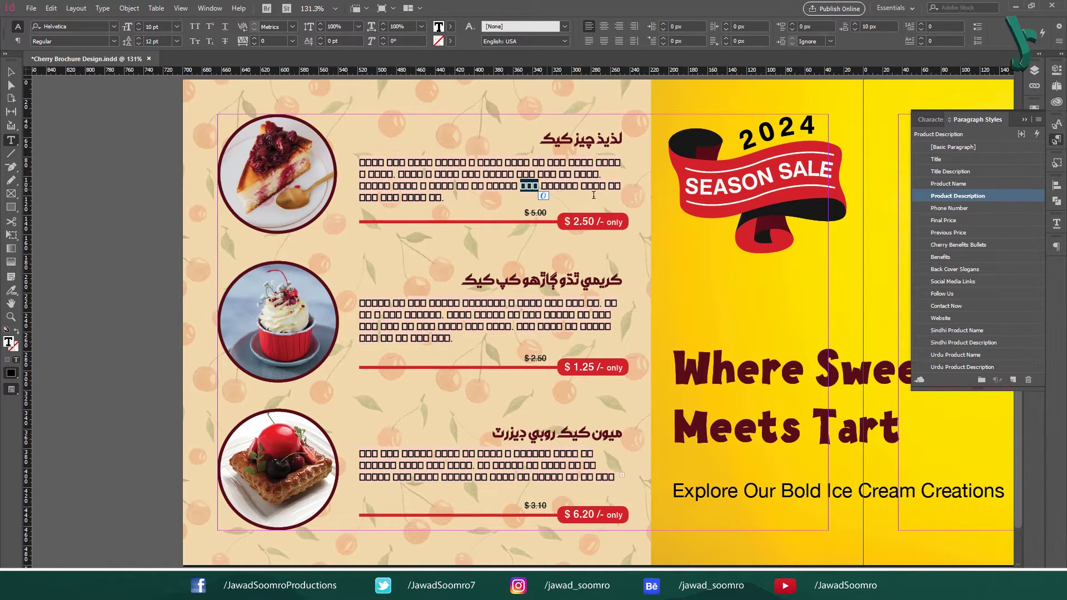
{"action": "triple_click", "coordinate": [428, 188]}
{"action": "left_click", "coordinate": [979, 342]}
{"action": "triple_click", "coordinate": [489, 321]}
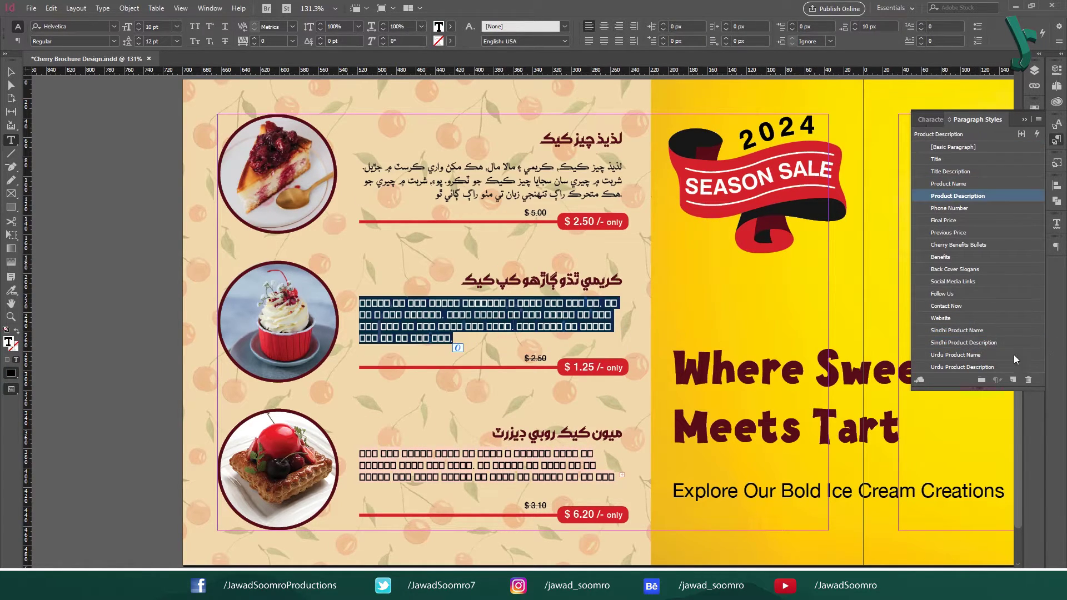
{"action": "left_click", "coordinate": [978, 342]}
{"action": "triple_click", "coordinate": [484, 466]}
{"action": "left_click", "coordinate": [979, 342]}
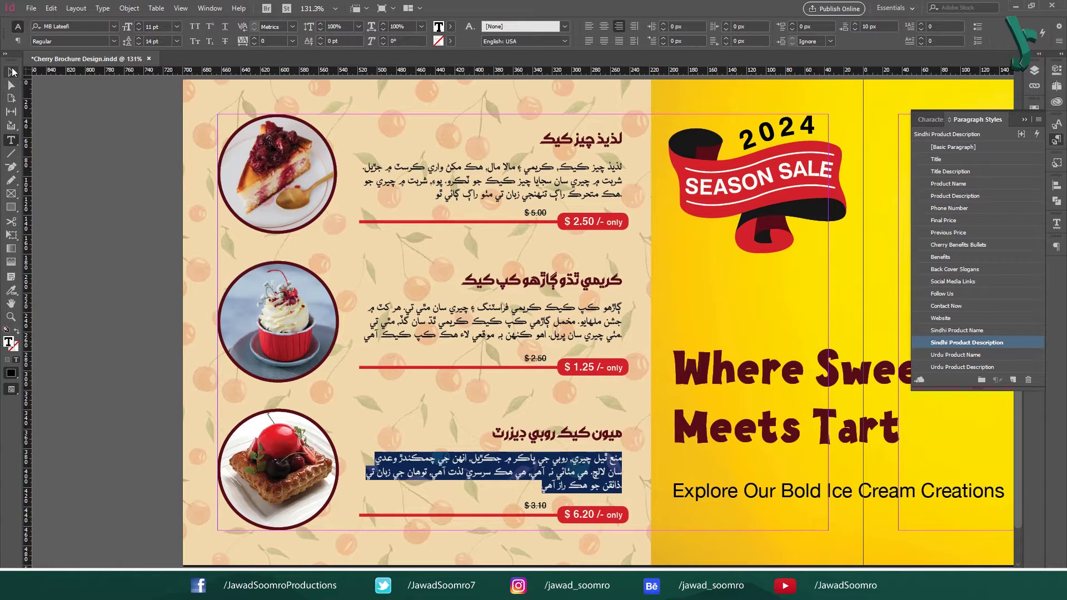
{"action": "left_click", "coordinate": [12, 71]}
{"action": "left_click", "coordinate": [87, 145]}
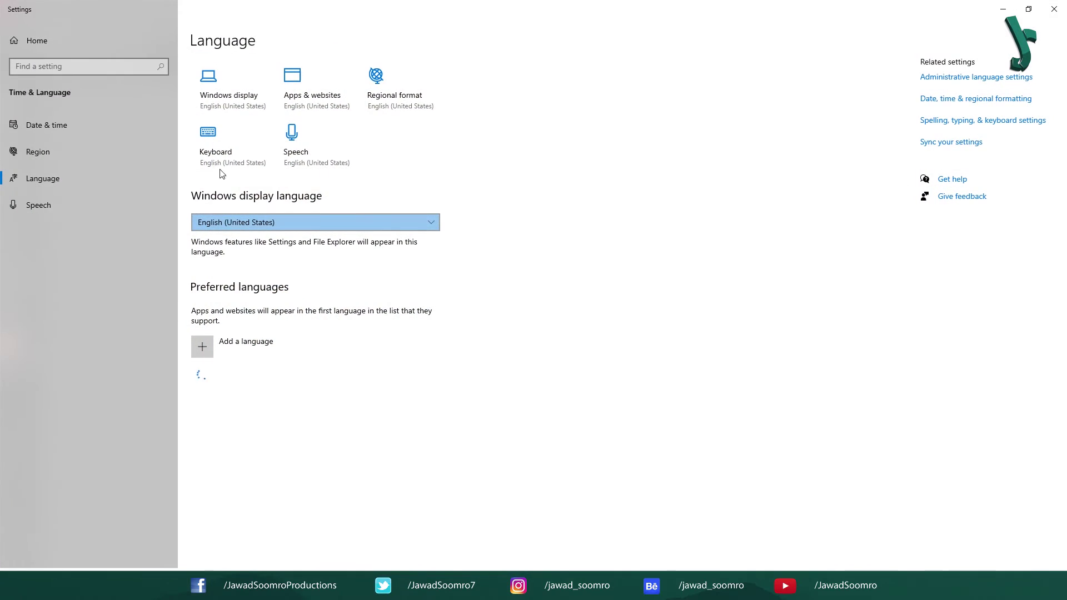
Step: Keep English (United States) as display language, add Sindhi and install its language features
{"action": "left_click", "coordinate": [269, 222]}
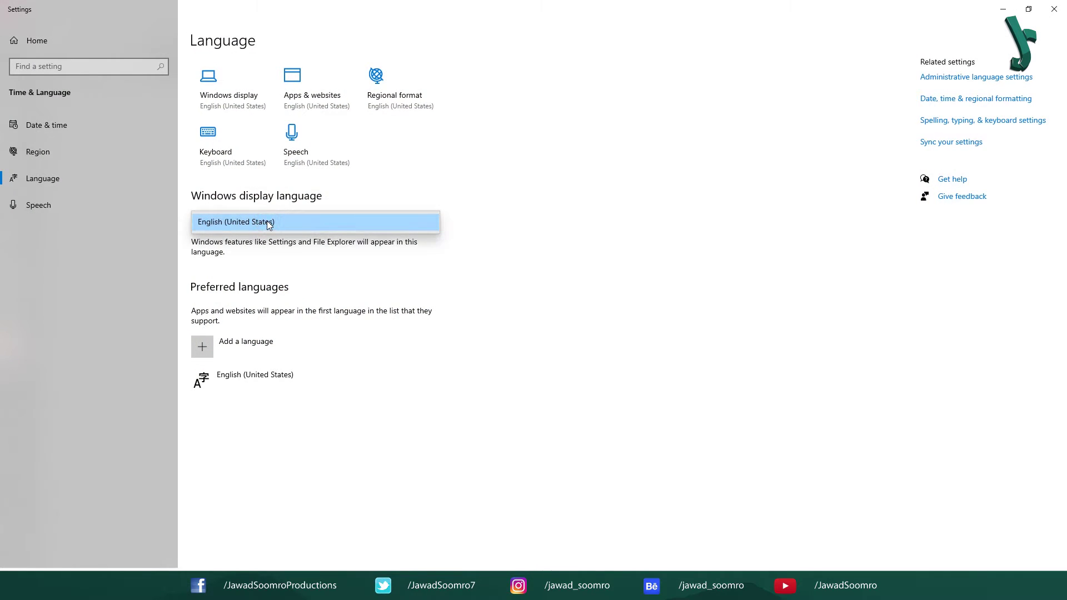
{"action": "left_click", "coordinate": [305, 223]}
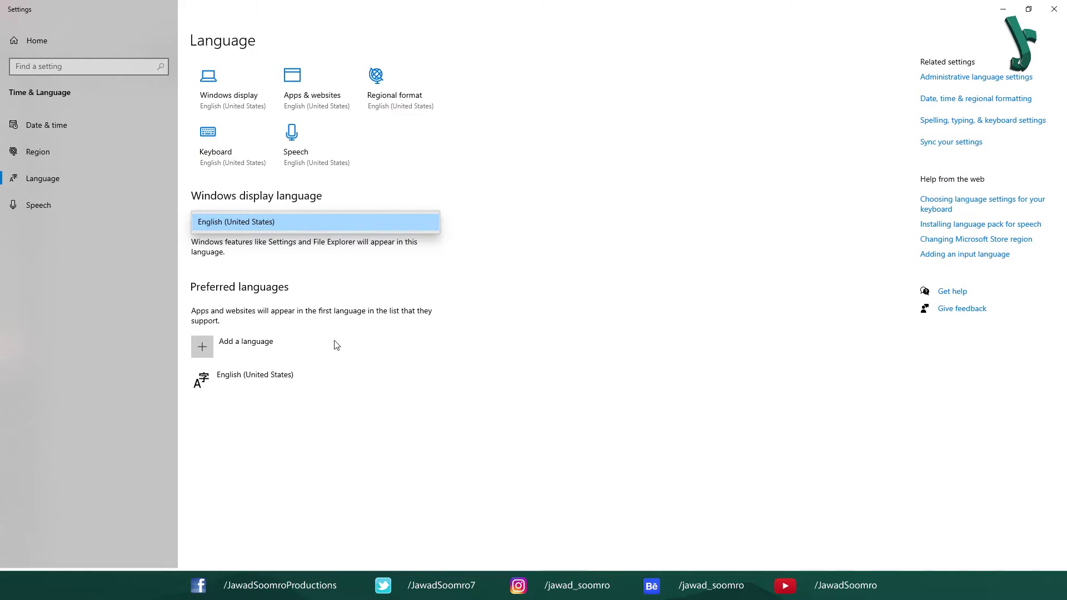
{"action": "left_click", "coordinate": [203, 347]}
{"action": "type", "text": "sindhi"}
{"action": "left_click", "coordinate": [544, 165]}
{"action": "left_click", "coordinate": [491, 478]}
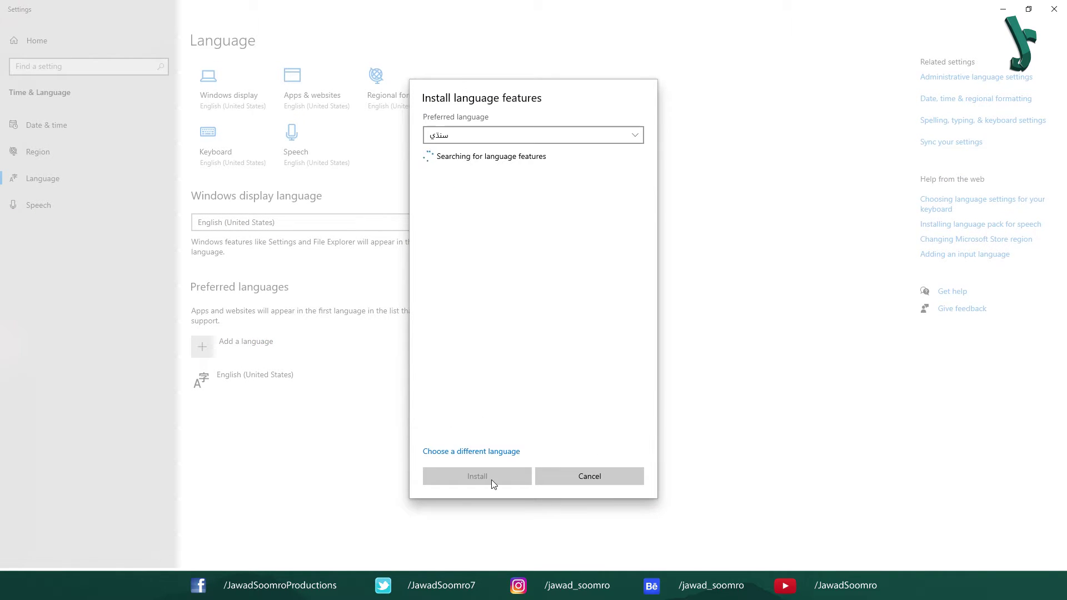
{"action": "left_click", "coordinate": [485, 473]}
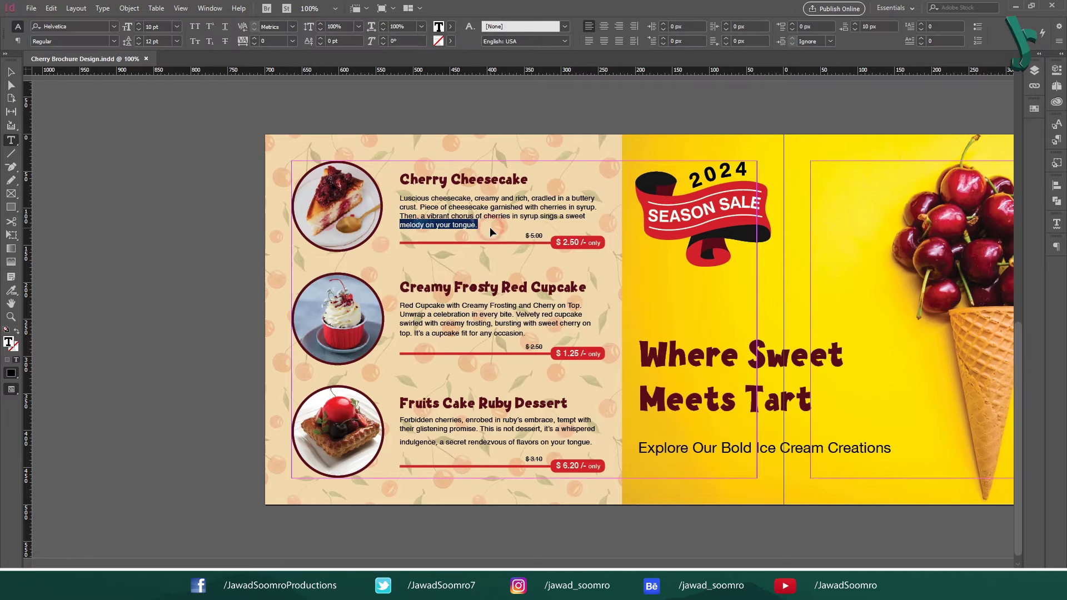
Step: Translate the cheesecake description to Arabic in Google and paste it over the brochure paragraph
{"action": "triple_click", "coordinate": [489, 227]}
{"action": "key", "text": "ctrl+c"}
{"action": "key", "text": "alt+Tab"}
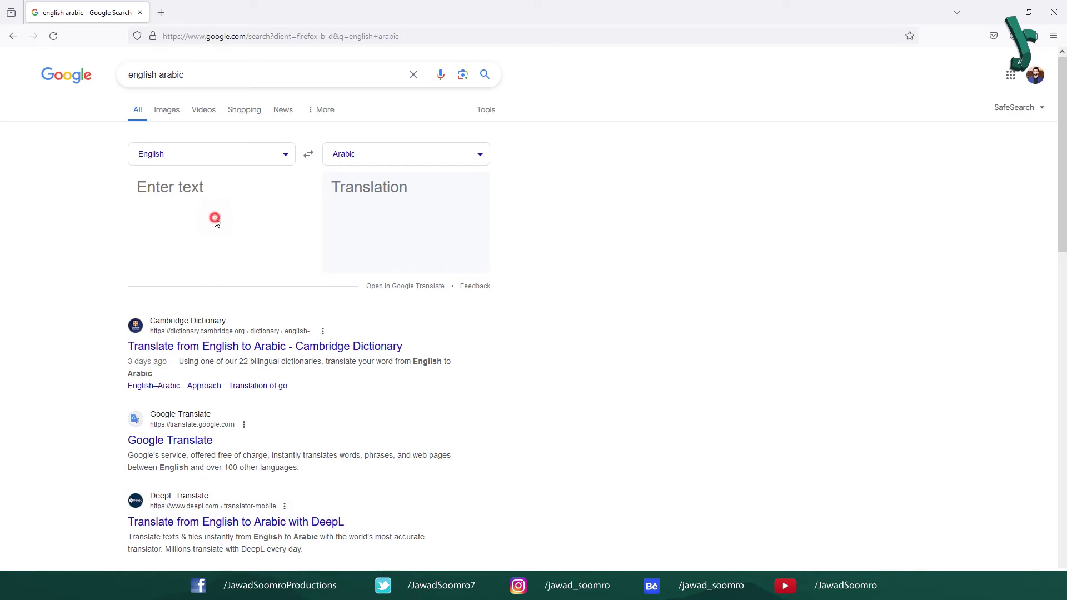
{"action": "left_click", "coordinate": [215, 217]}
{"action": "key", "text": "ctrl+v"}
{"action": "left_click_drag", "start_coordinate": [448, 301], "coordinate": [492, 183]}
{"action": "key", "text": "ctrl+c"}
{"action": "key", "text": "alt+Tab"}
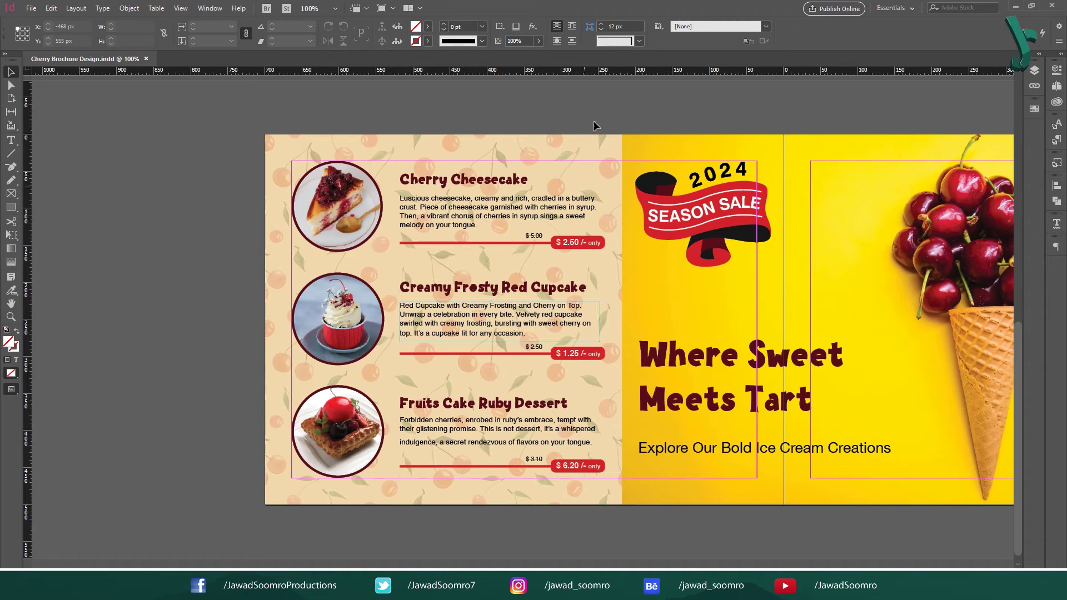
{"action": "key", "text": "ctrl+v"}
{"action": "left_click", "coordinate": [1057, 139]}
Step: Switch the paragraph to the Adobe World-Ready composer via the Paragraph panel options
{"action": "left_click_drag", "start_coordinate": [463, 210], "coordinate": [242, 186]}
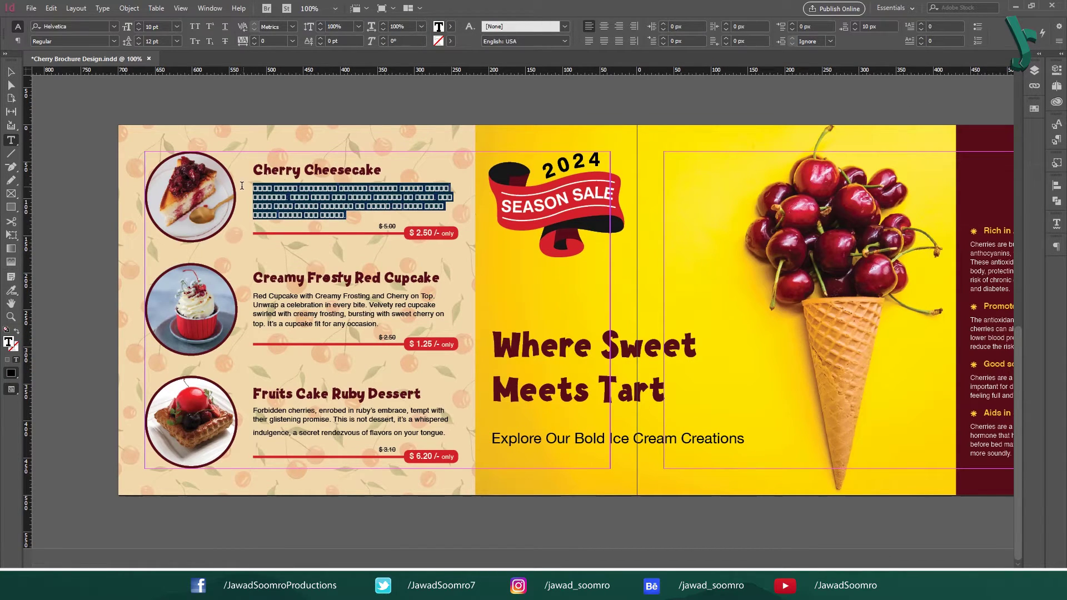
{"action": "left_click", "coordinate": [11, 72]}
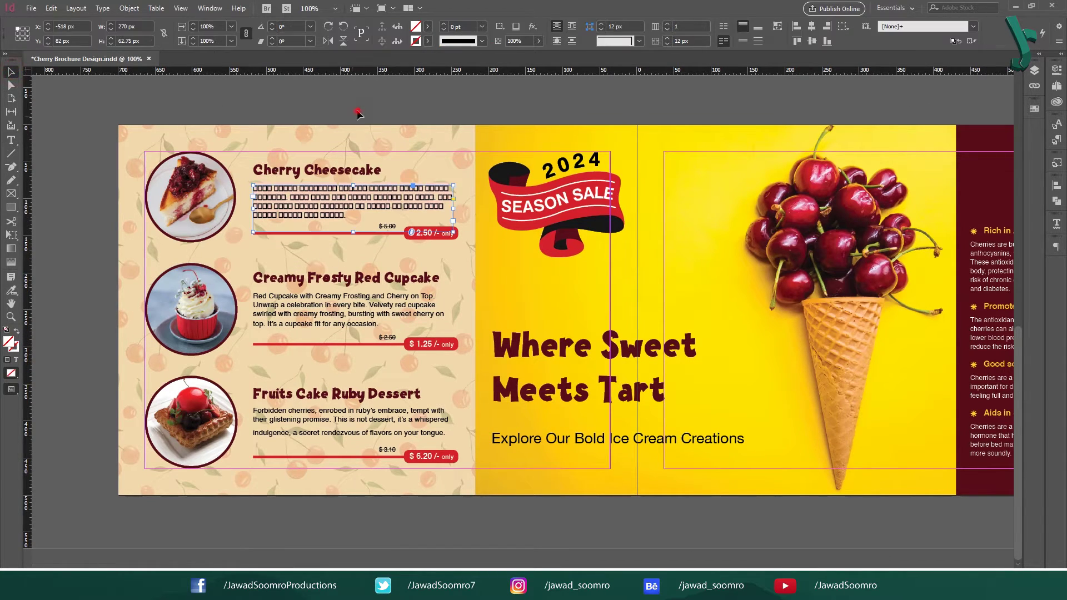
{"action": "left_click", "coordinate": [358, 114]}
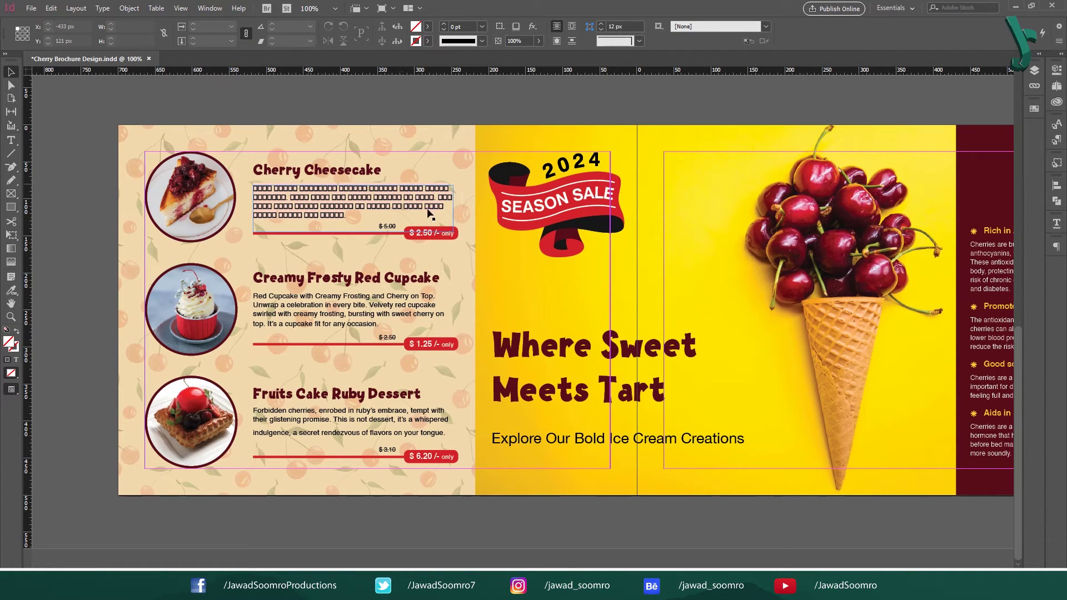
{"action": "left_click", "coordinate": [102, 8]}
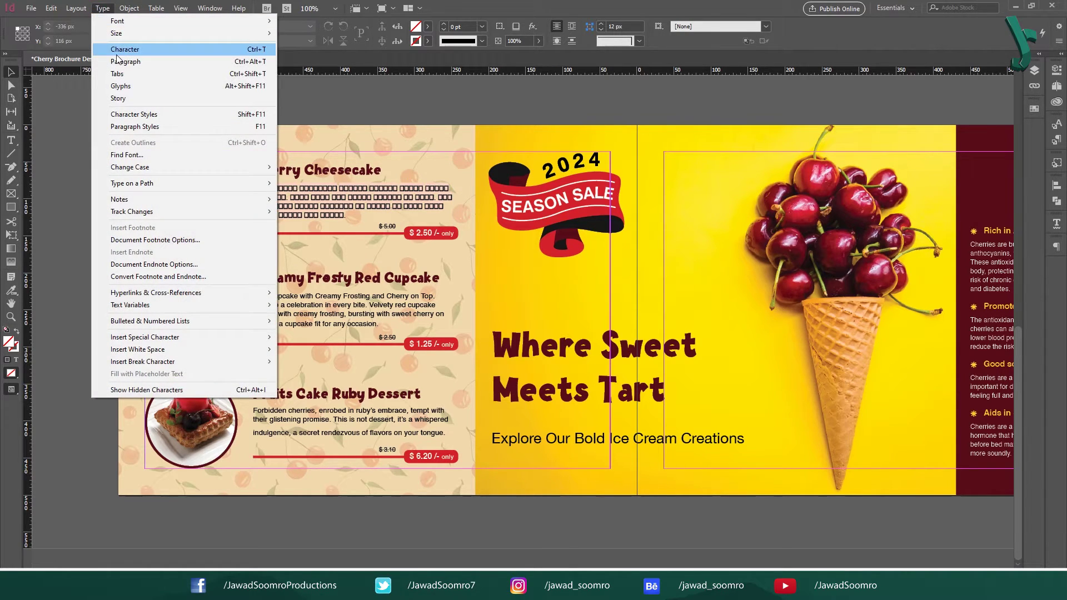
{"action": "left_click", "coordinate": [254, 63]}
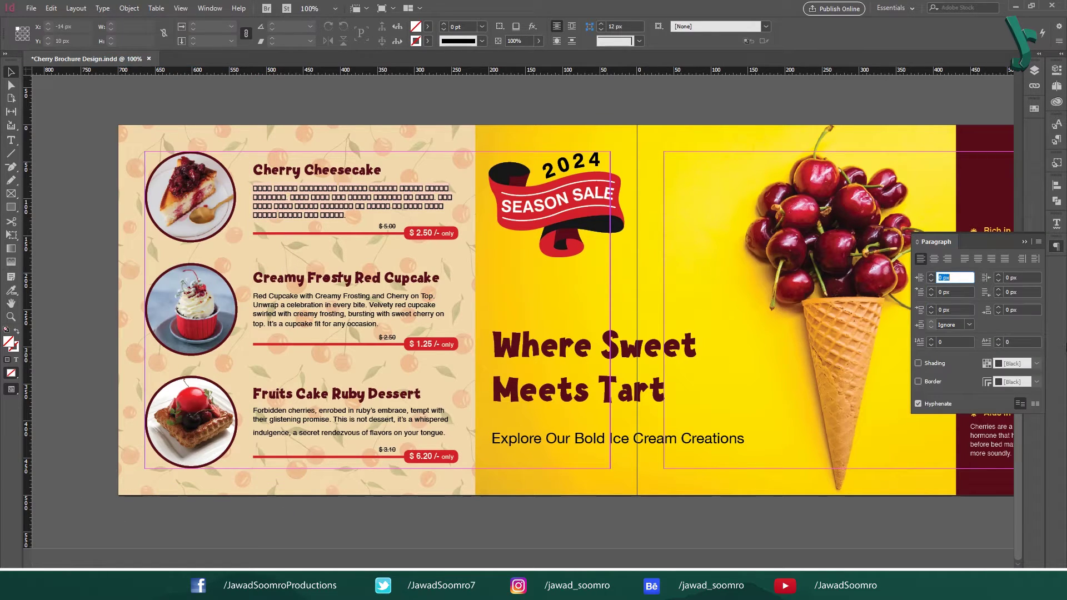
{"action": "left_click", "coordinate": [1039, 242]}
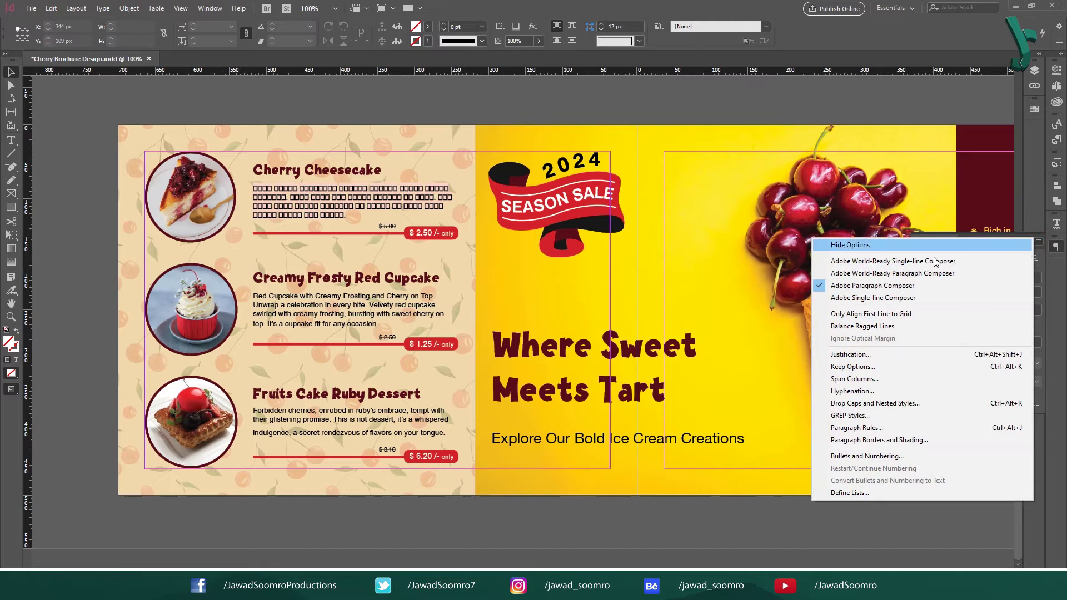
{"action": "left_click", "coordinate": [900, 263]}
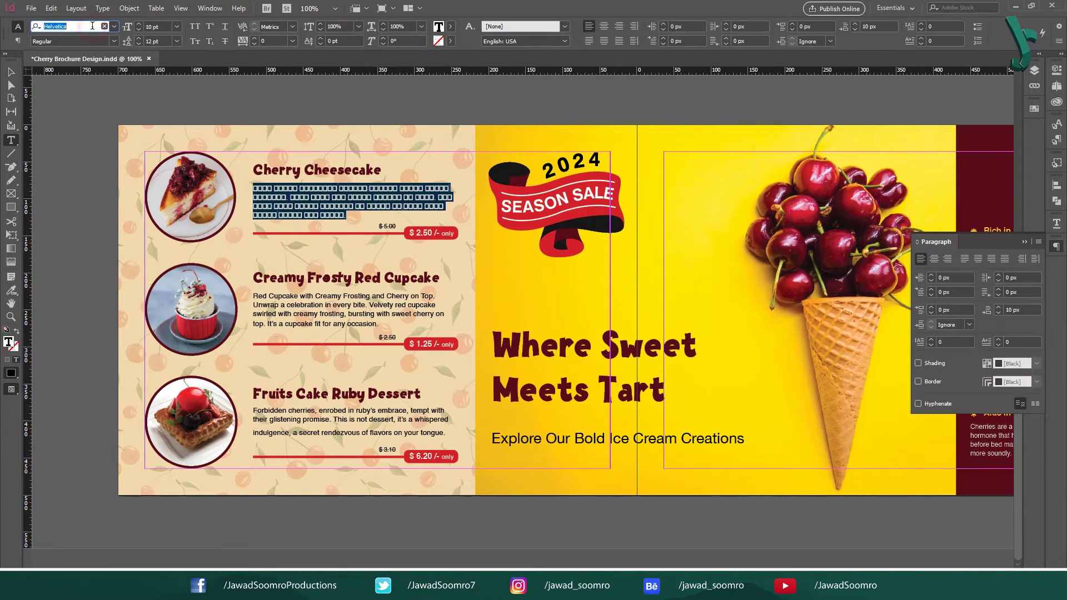
Step: Apply the Adobe Arabic Bold font to the description
{"action": "left_click", "coordinate": [92, 26]}
{"action": "type", "text": "adobe ara"}
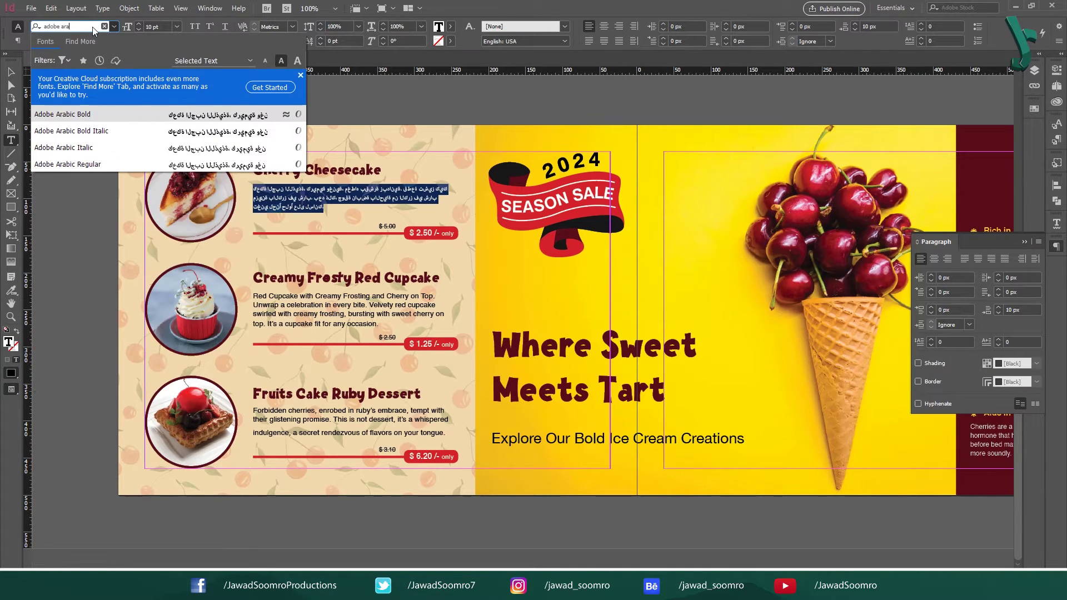
{"action": "left_click", "coordinate": [118, 114]}
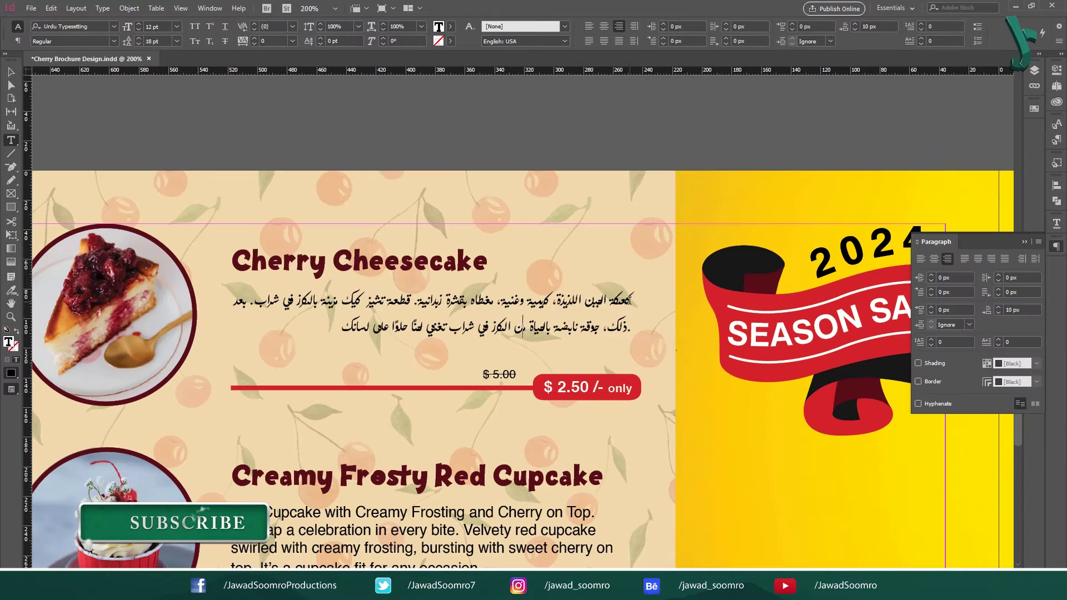
Step: Set the selected description text to the World-Ready Single-line Composer
{"action": "left_click_drag", "start_coordinate": [630, 300], "coordinate": [366, 320]}
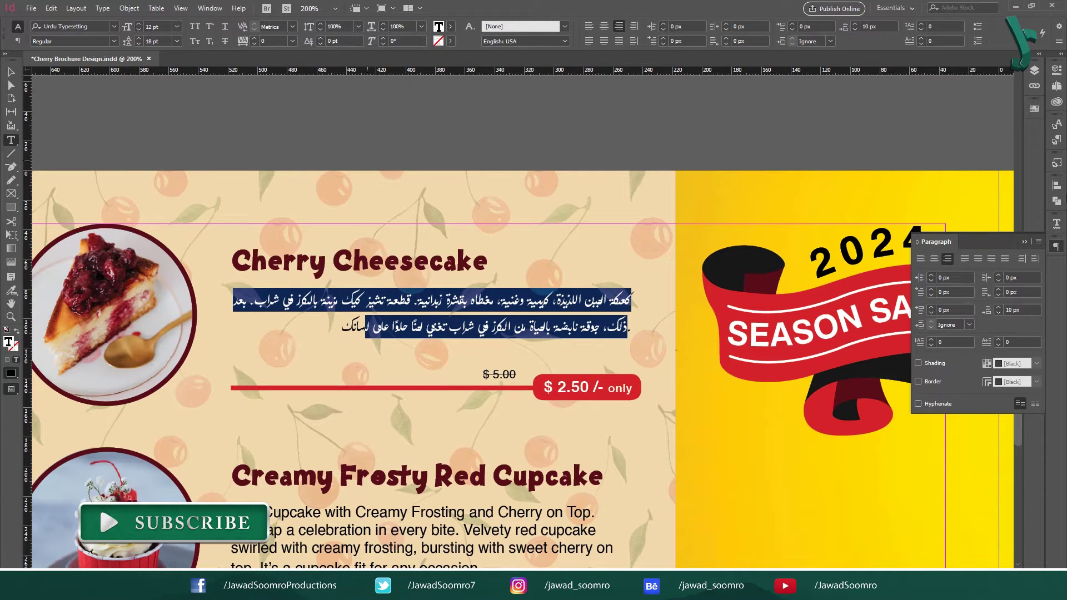
{"action": "left_click", "coordinate": [1039, 242]}
{"action": "left_click", "coordinate": [932, 287]}
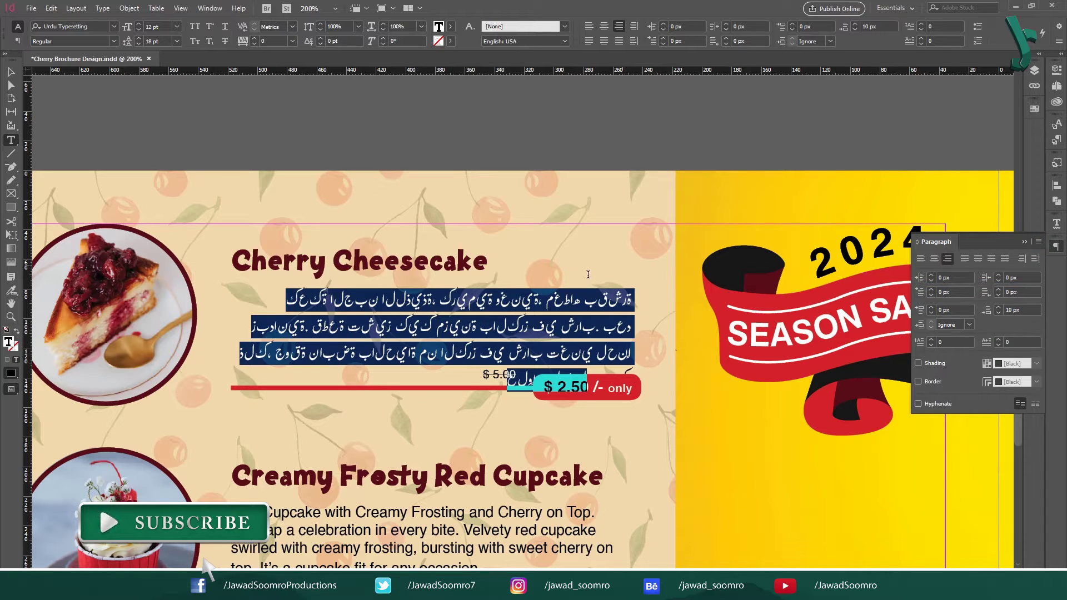
{"action": "left_click", "coordinate": [1038, 242]}
{"action": "left_click", "coordinate": [897, 262]}
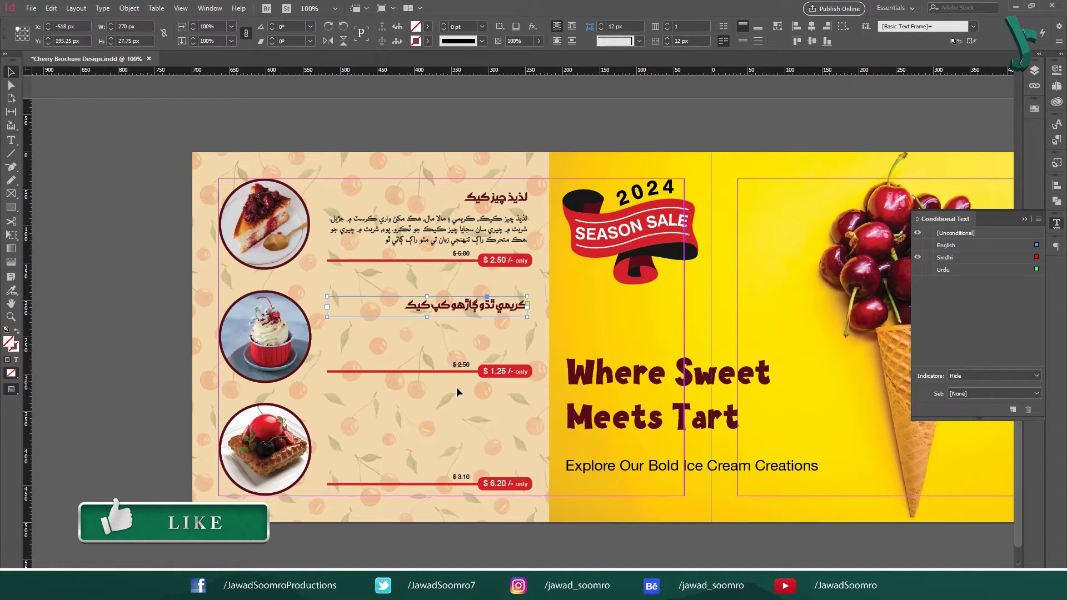
Step: Tag the first Sindhi heading and description with the Sindhi condition
{"action": "left_click", "coordinate": [457, 386]}
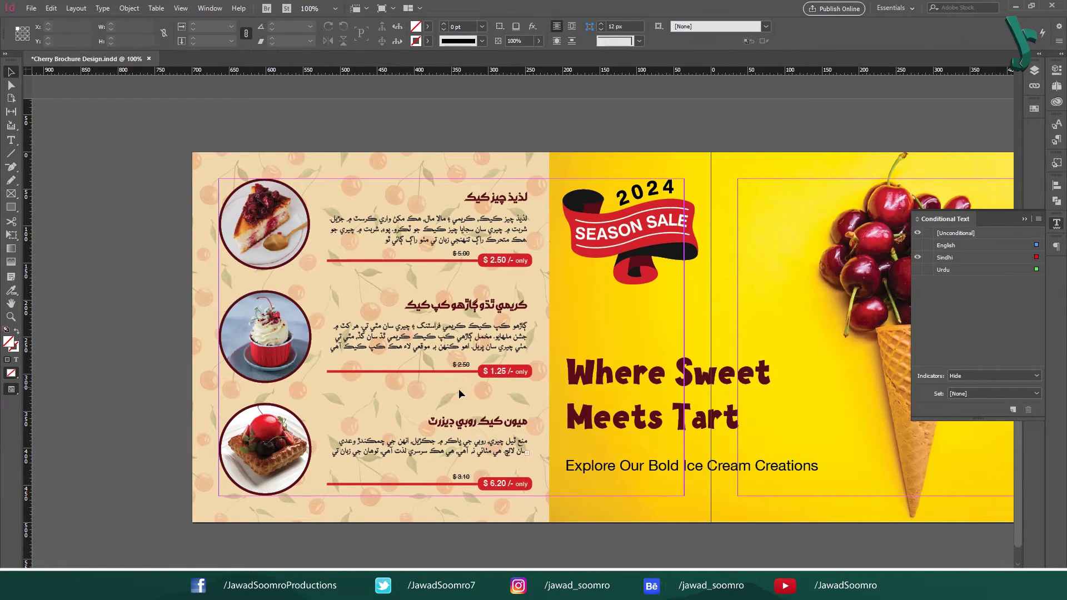
{"action": "left_click", "coordinate": [507, 206]}
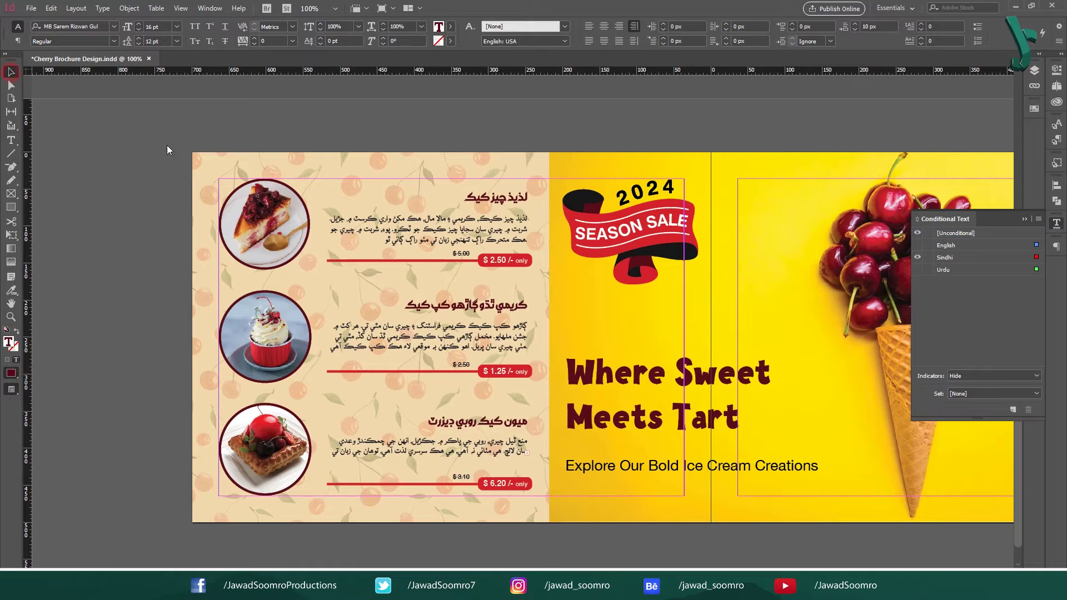
{"action": "triple_click", "coordinate": [508, 202]}
{"action": "left_click", "coordinate": [974, 257]}
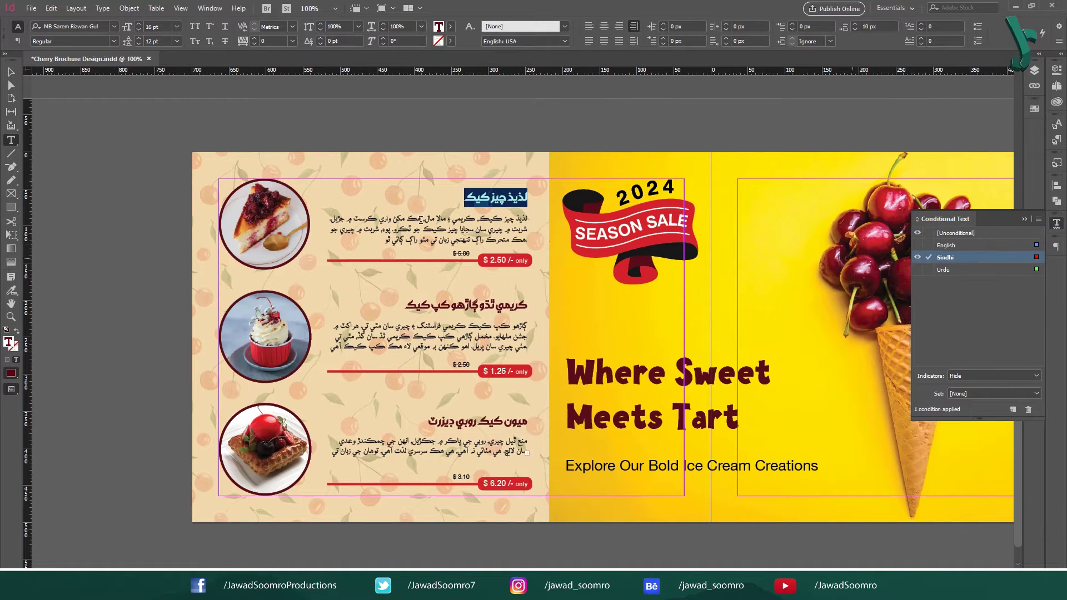
{"action": "triple_click", "coordinate": [414, 221]}
{"action": "left_click", "coordinate": [974, 259]}
Step: Tag the second and third Sindhi headings and descriptions with the Sindhi condition
{"action": "triple_click", "coordinate": [412, 306]}
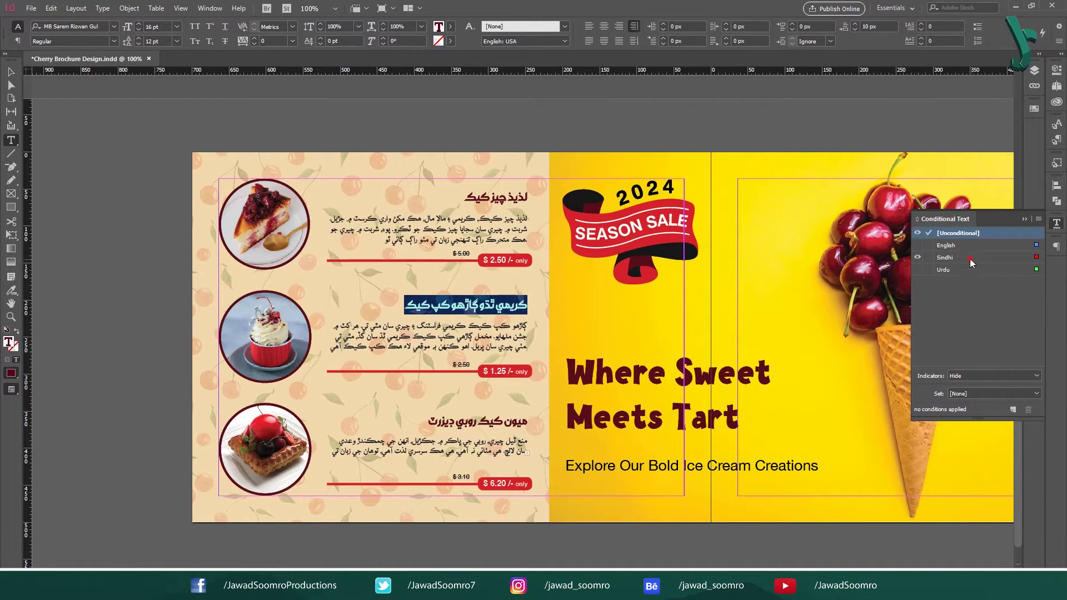
{"action": "left_click", "coordinate": [974, 257]}
{"action": "triple_click", "coordinate": [458, 347]}
{"action": "left_click", "coordinate": [977, 259]}
{"action": "triple_click", "coordinate": [478, 422]}
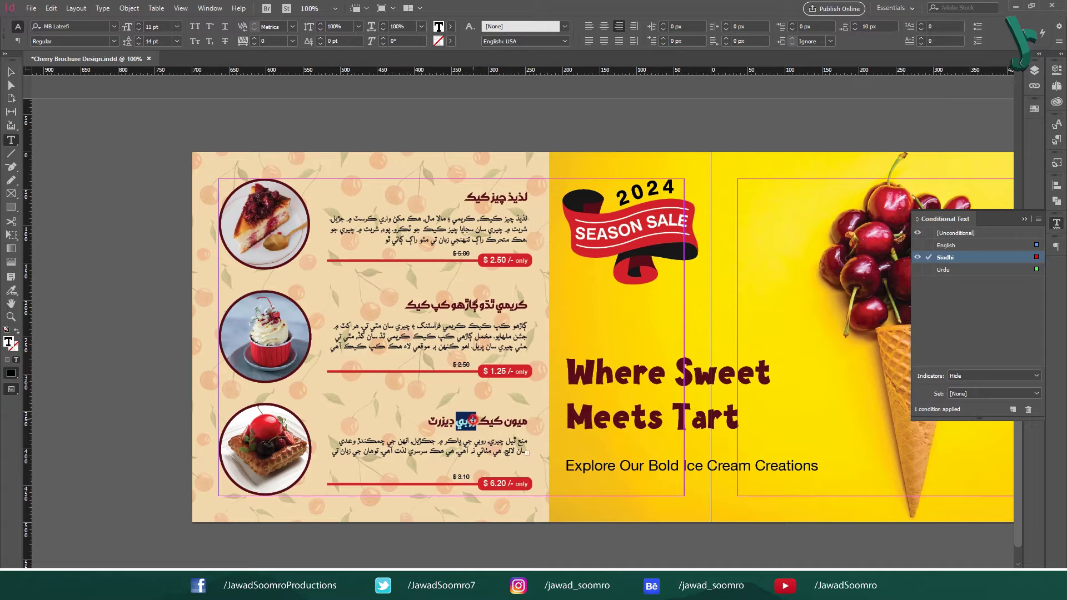
{"action": "left_click", "coordinate": [974, 257]}
{"action": "triple_click", "coordinate": [471, 449]}
{"action": "left_click", "coordinate": [968, 257]}
{"action": "key", "text": "Escape"}
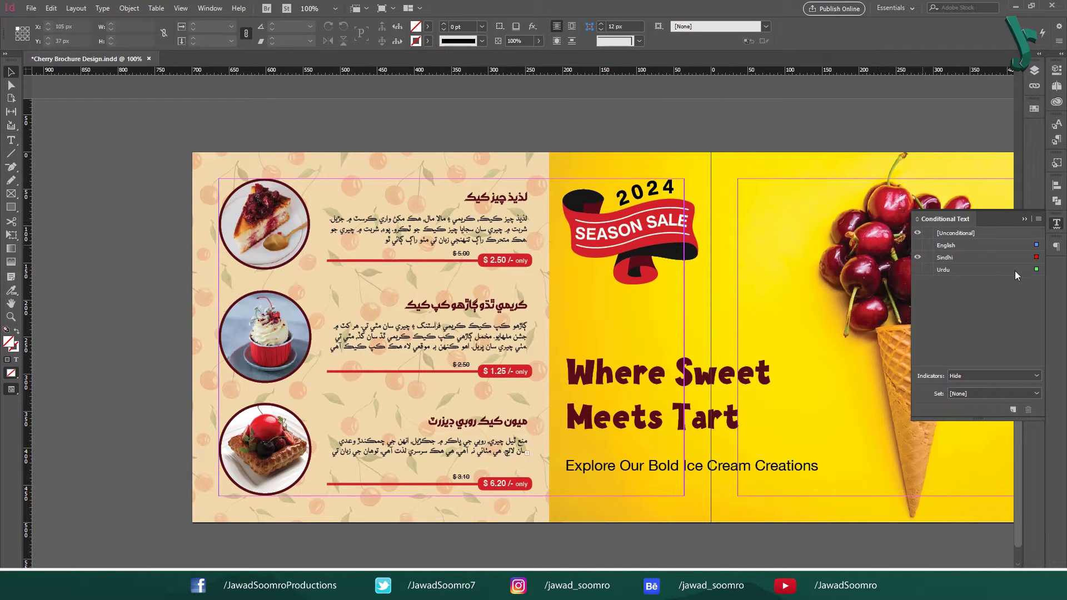
Step: Toggle the Sindhi condition's visibility on and off to check the tagged text
{"action": "left_click", "coordinate": [918, 257]}
{"action": "left_click", "coordinate": [917, 258]}
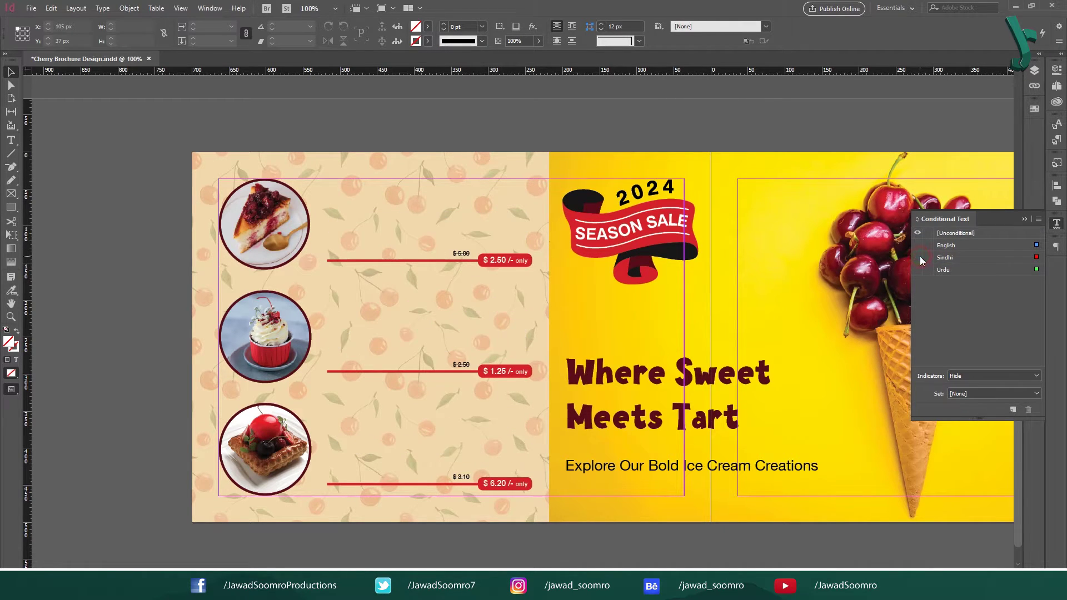
{"action": "left_click", "coordinate": [917, 258]}
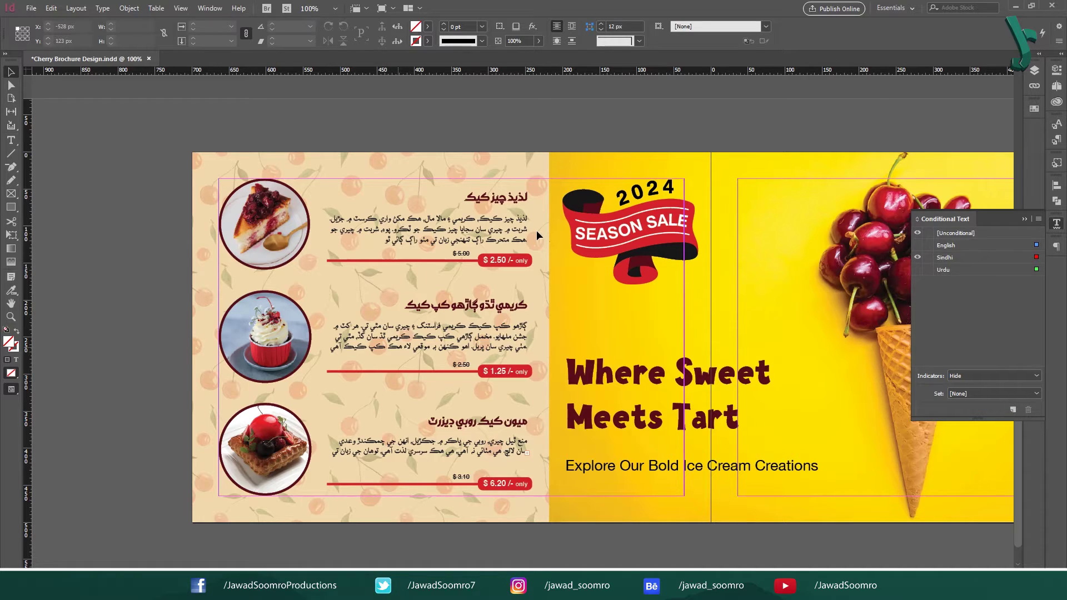
{"action": "left_click", "coordinate": [917, 257]}
{"action": "left_click", "coordinate": [918, 258]}
{"action": "left_click", "coordinate": [918, 257]}
{"action": "left_click", "coordinate": [918, 257]}
{"action": "left_click", "coordinate": [918, 257]}
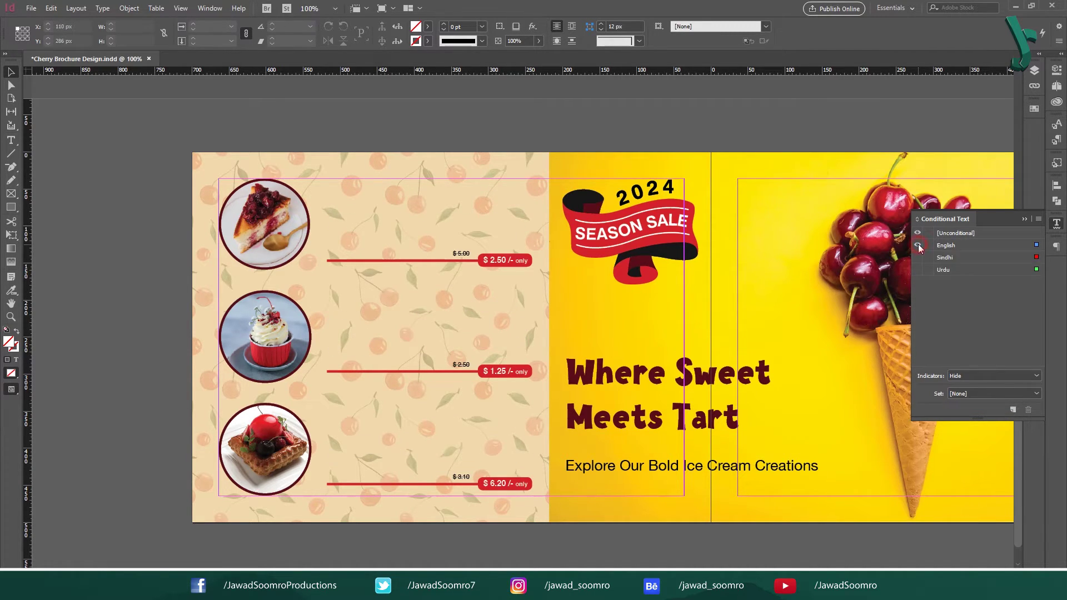
Step: Toggle English visibility to test it, leaving both English and Sindhi hidden
{"action": "left_click", "coordinate": [917, 245]}
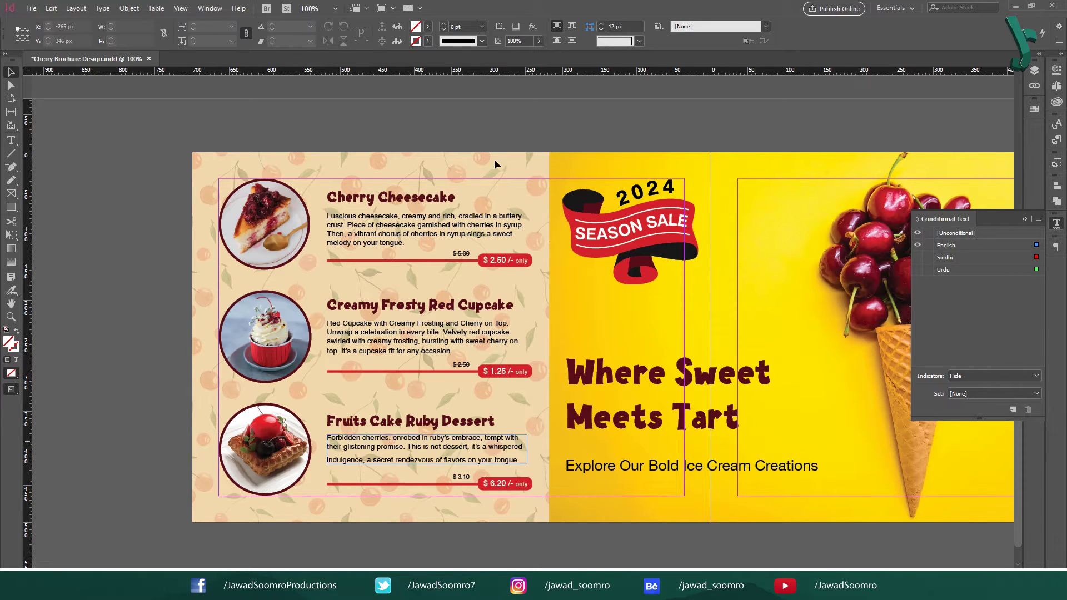
{"action": "left_click", "coordinate": [918, 245]}
{"action": "left_click", "coordinate": [918, 245]}
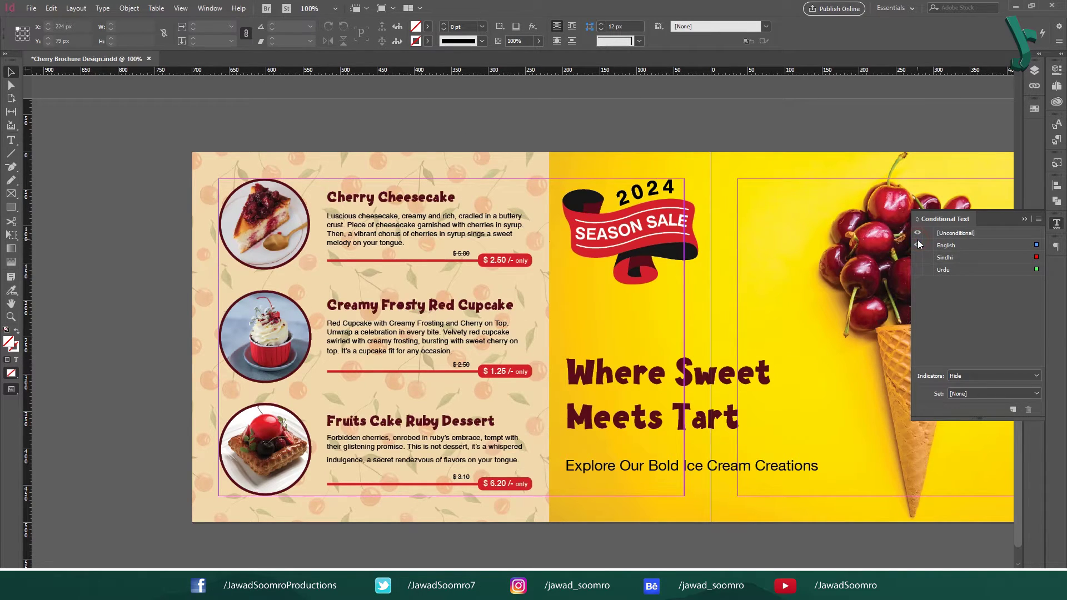
{"action": "left_click", "coordinate": [918, 245]}
{"action": "left_click", "coordinate": [918, 246]}
{"action": "left_click", "coordinate": [918, 245]}
{"action": "left_click", "coordinate": [917, 257]}
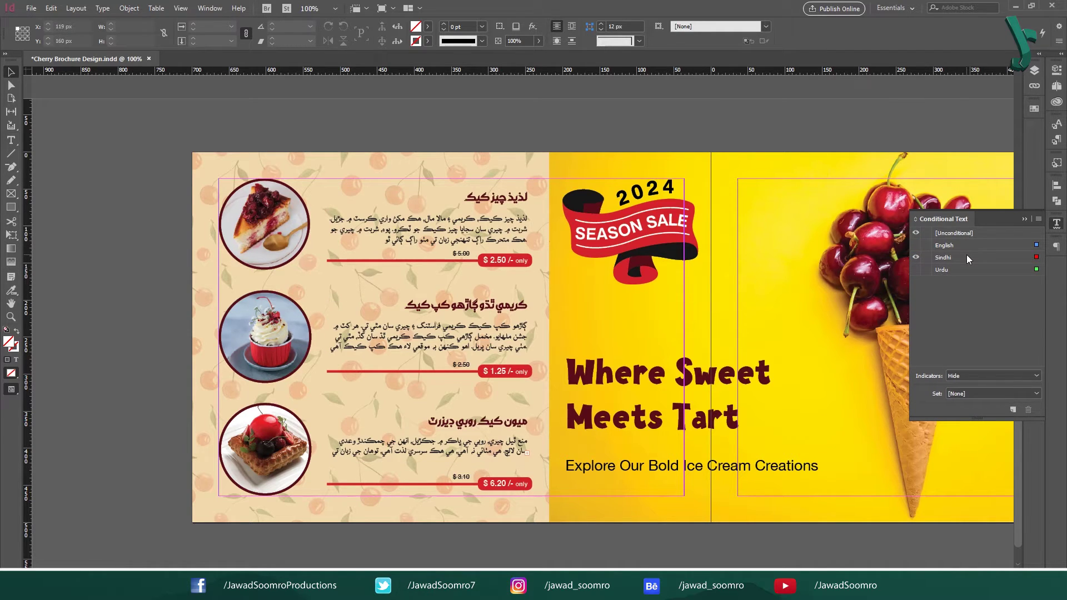
{"action": "left_click", "coordinate": [916, 257]}
Step: Set new text to unconditional and paste the Urdu cheesecake heading and description from Word
{"action": "left_click", "coordinate": [985, 233]}
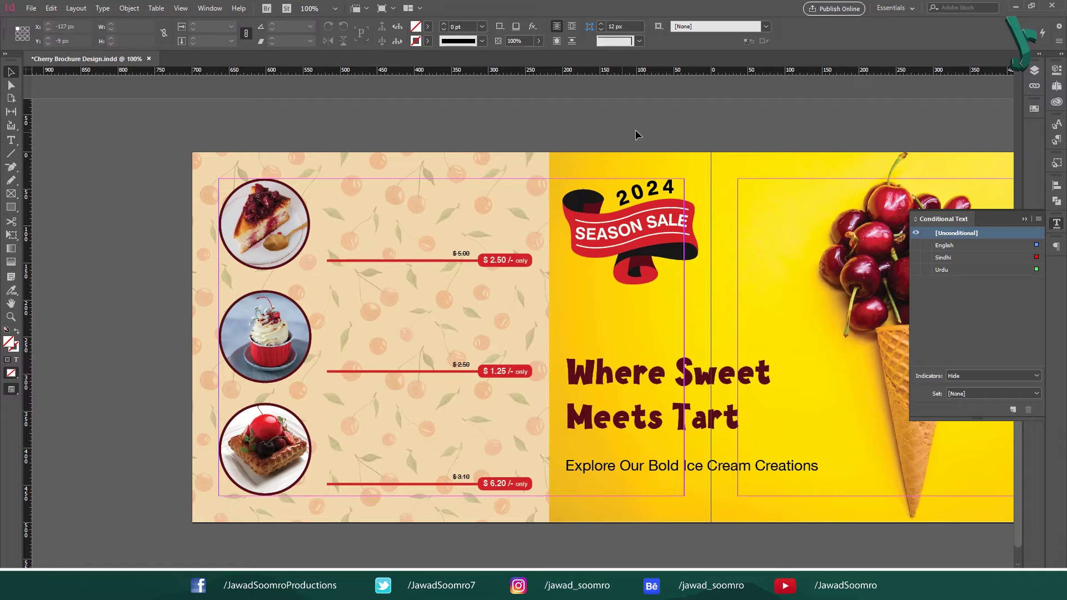
{"action": "right_click", "coordinate": [345, 565]}
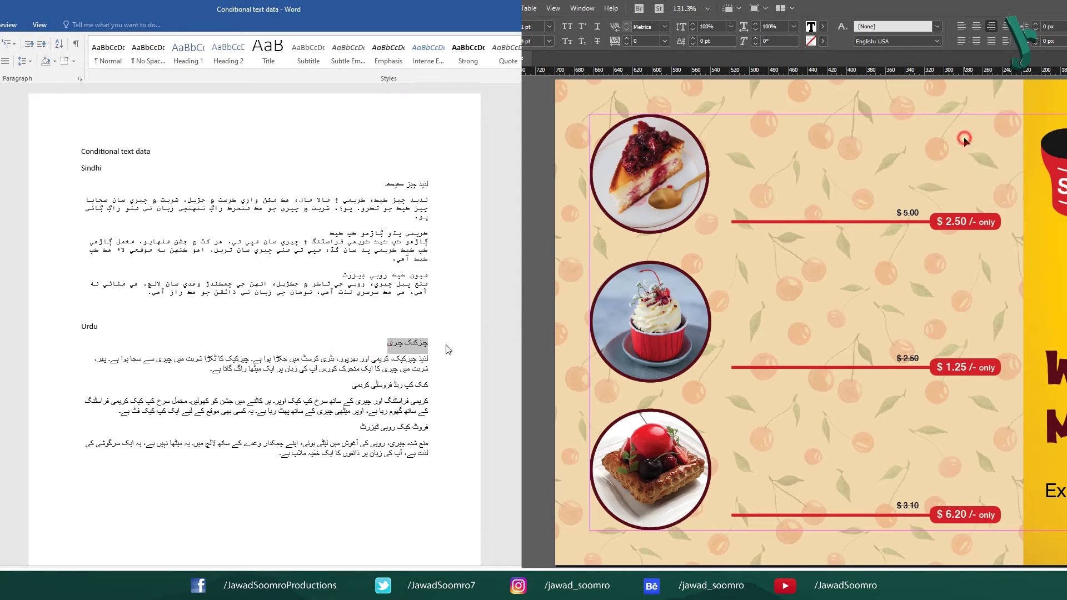
{"action": "type", "text": "چیزکیک چیری"}
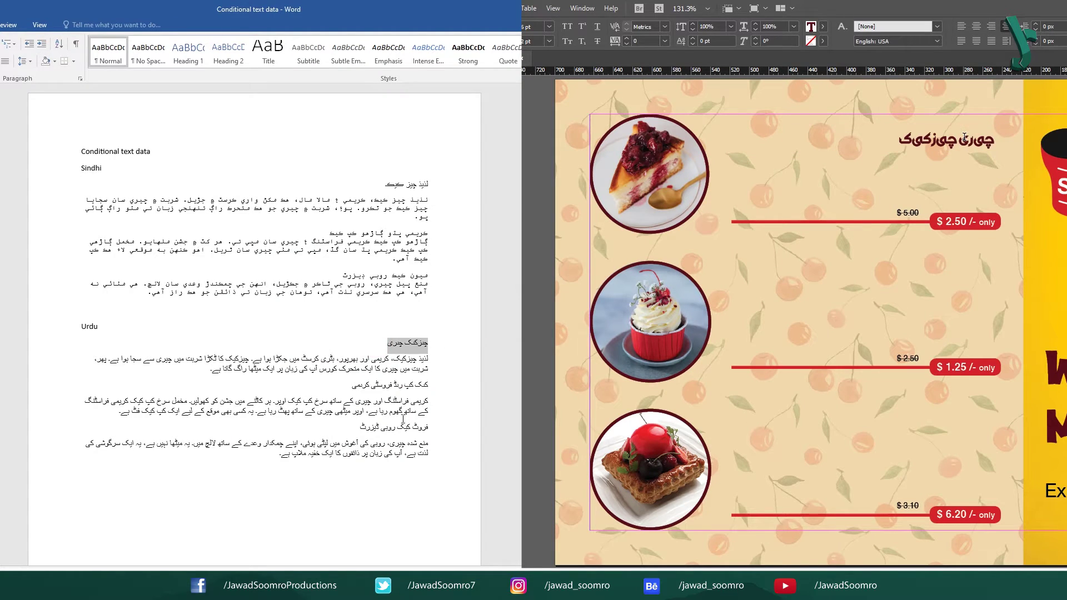
{"action": "left_click_drag", "start_coordinate": [429, 357], "coordinate": [211, 371]}
{"action": "key", "text": "ctrl+c"}
{"action": "key", "text": "ctrl+v"}
{"action": "key", "text": "ctrl+c"}
Step: Copy the Urdu cupcake and fruit-cake headings and descriptions from Word into the brochure
{"action": "left_click_drag", "start_coordinate": [429, 385], "coordinate": [119, 413]}
{"action": "key", "text": "ctrl+v"}
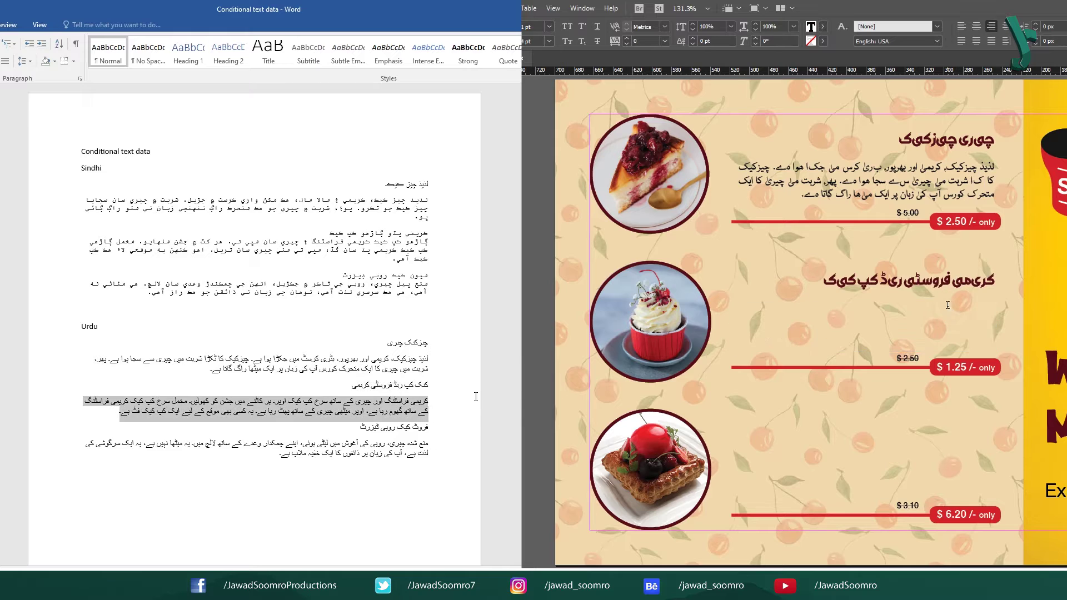
{"action": "key", "text": "ctrl+c"}
{"action": "key", "text": "ctrl+v"}
{"action": "left_click_drag", "start_coordinate": [429, 427], "coordinate": [280, 457]}
{"action": "key", "text": "ctrl+c"}
{"action": "key", "text": "ctrl+v"}
{"action": "key", "text": "ctrl+c"}
{"action": "key", "text": "ctrl+v"}
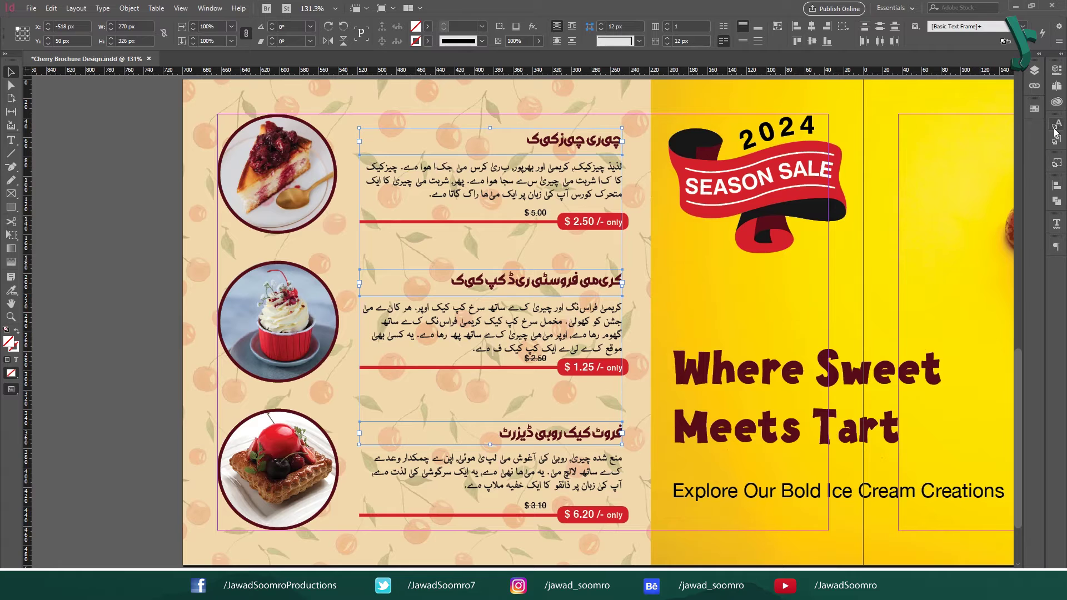
Step: Apply Urdu Product Name to the headings and Urdu Product Description to the three descriptions
{"action": "left_click", "coordinate": [1056, 139]}
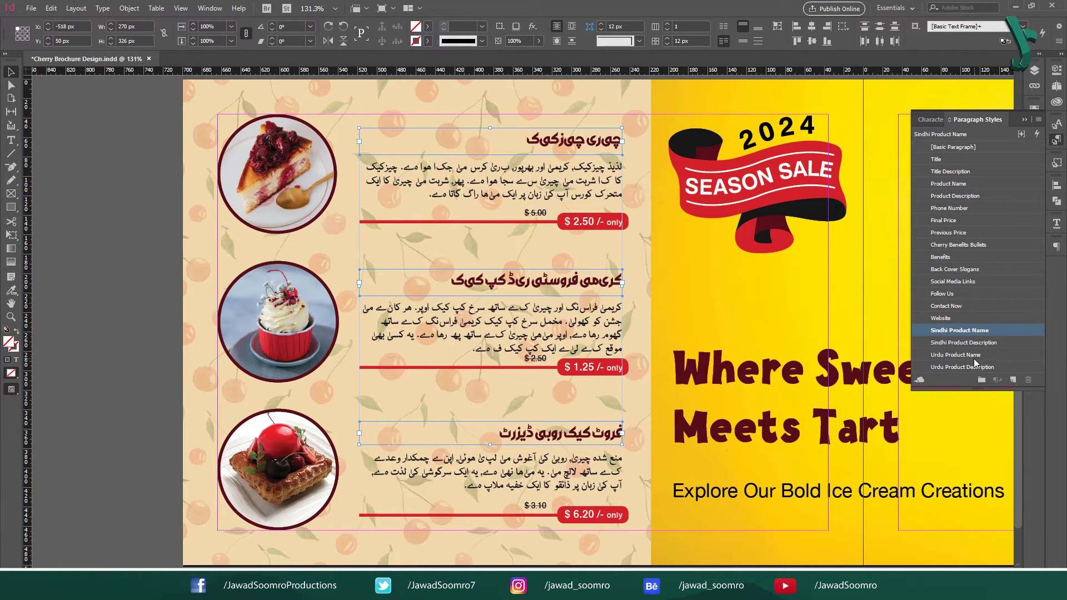
{"action": "left_click", "coordinate": [973, 355]}
{"action": "left_click", "coordinate": [495, 184]}
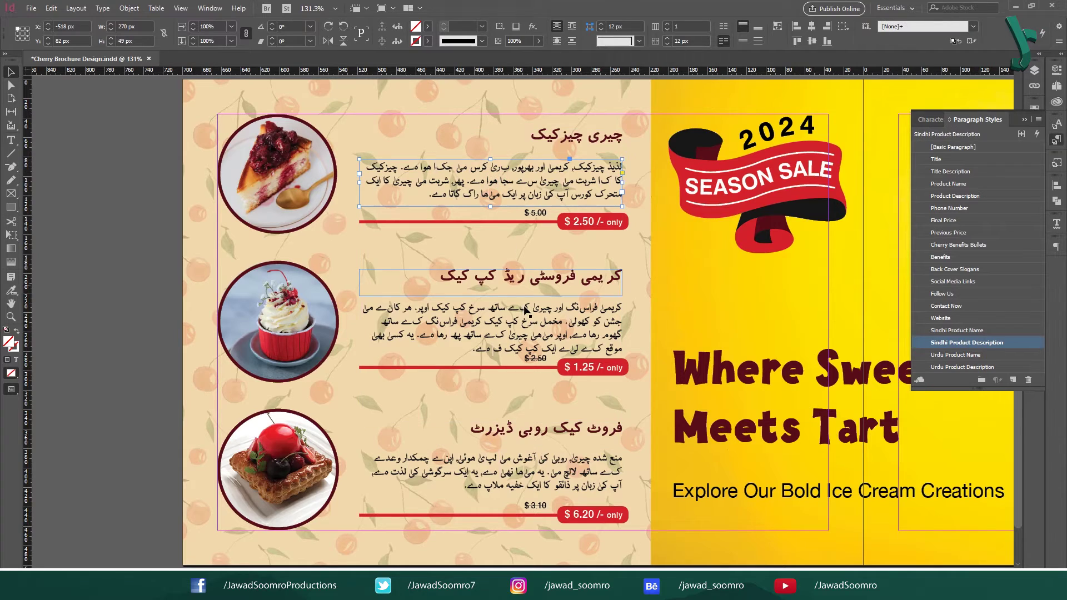
{"action": "left_click", "coordinate": [526, 309], "text": "shift"}
{"action": "left_click", "coordinate": [489, 467], "text": "shift"}
{"action": "left_click", "coordinate": [966, 367]}
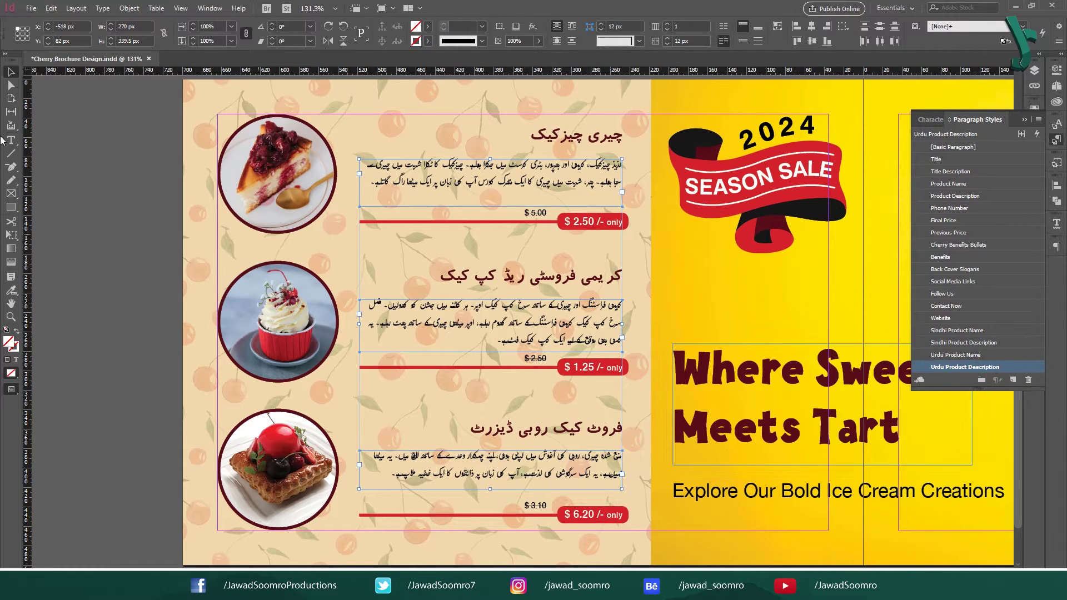
{"action": "left_click", "coordinate": [93, 159]}
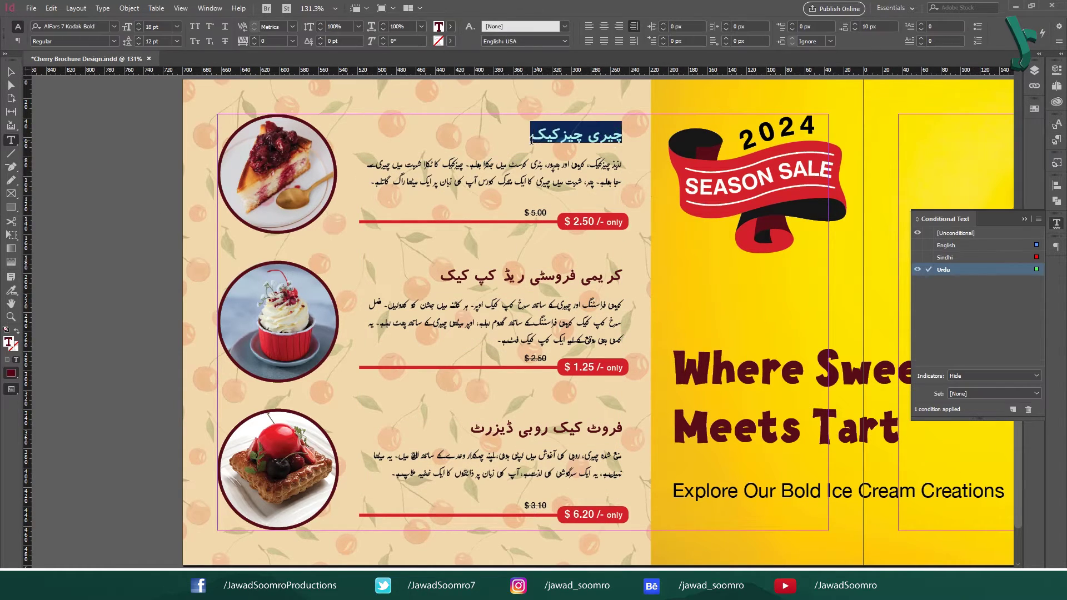
Step: Tag the Urdu cheesecake and cupcake descriptions with the Urdu condition
{"action": "left_click", "coordinate": [545, 183]}
{"action": "key", "text": "ctrl+a"}
{"action": "left_click", "coordinate": [943, 270]}
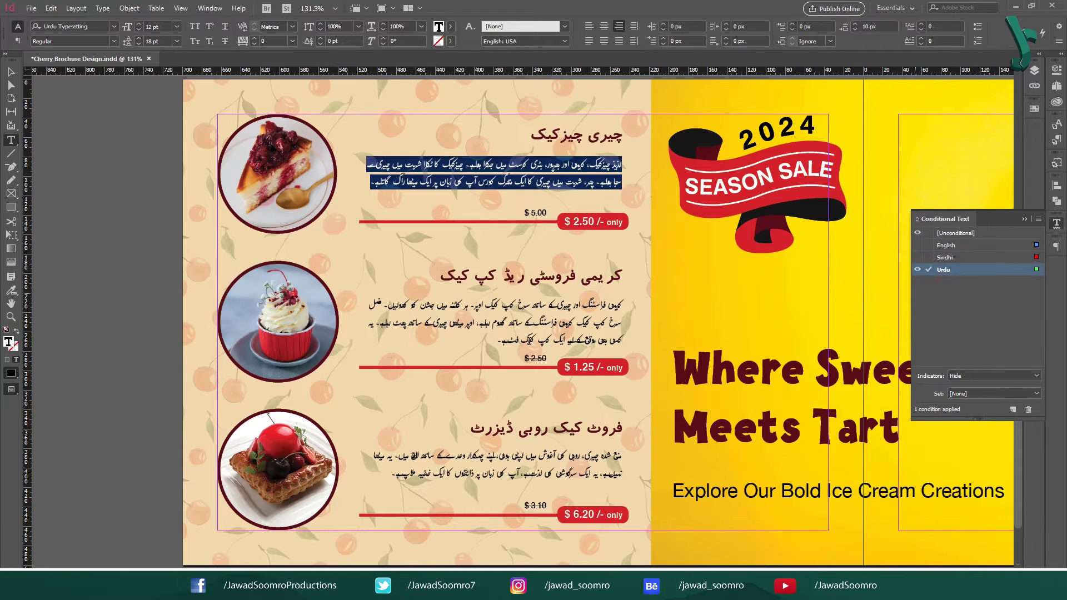
{"action": "triple_click", "coordinate": [531, 275]}
{"action": "key", "text": "ctrl+Down"}
{"action": "key", "text": "ctrl+shift+Down"}
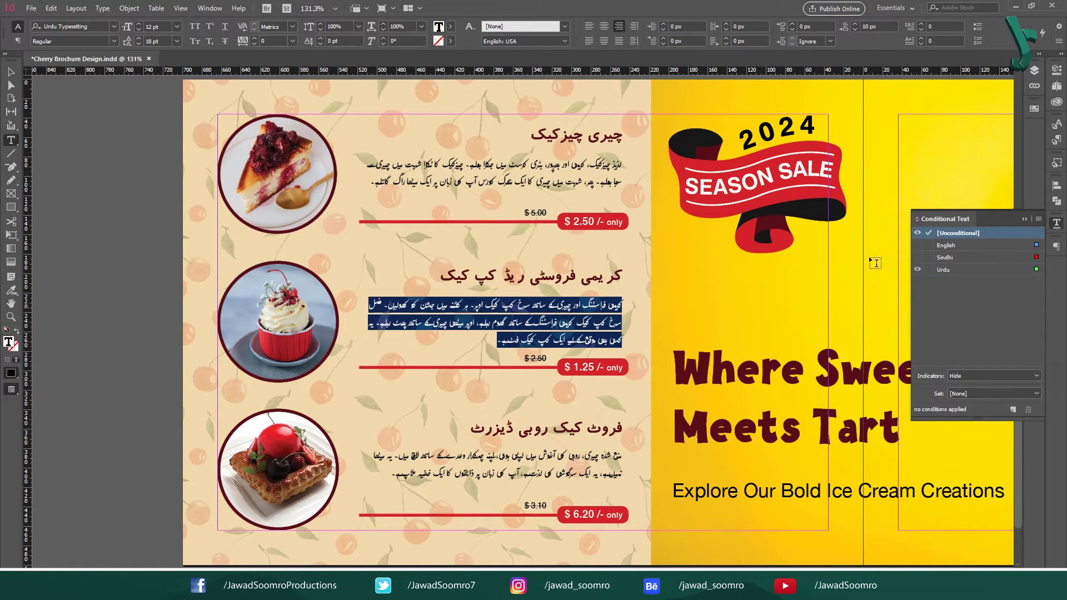
{"action": "left_click", "coordinate": [929, 270]}
Step: Tag the Urdu fruit-cake heading and description with the Urdu condition, then hide Urdu text
{"action": "key", "text": "ctrl+Down"}
{"action": "key", "text": "ctrl+shift+Down"}
{"action": "left_click", "coordinate": [929, 270]}
{"action": "key", "text": "ctrl+Down"}
{"action": "key", "text": "ctrl+shift+Down"}
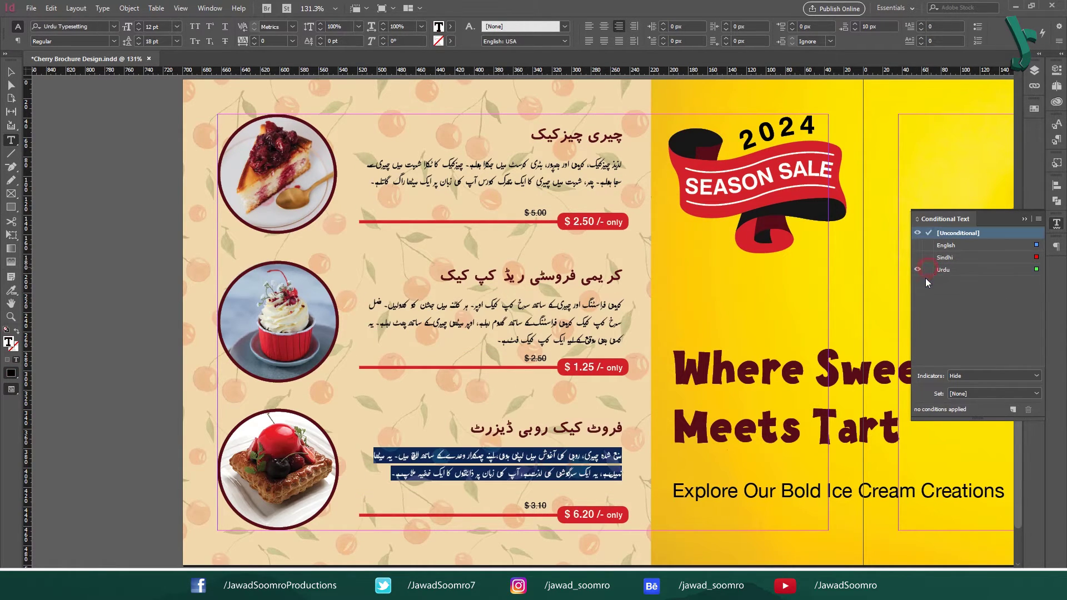
{"action": "left_click", "coordinate": [927, 273]}
{"action": "key", "text": "Escape"}
{"action": "left_click", "coordinate": [918, 270]}
Step: Toggle the Urdu, English and Sindhi eyes on and off to preview each language
{"action": "left_click", "coordinate": [917, 270]}
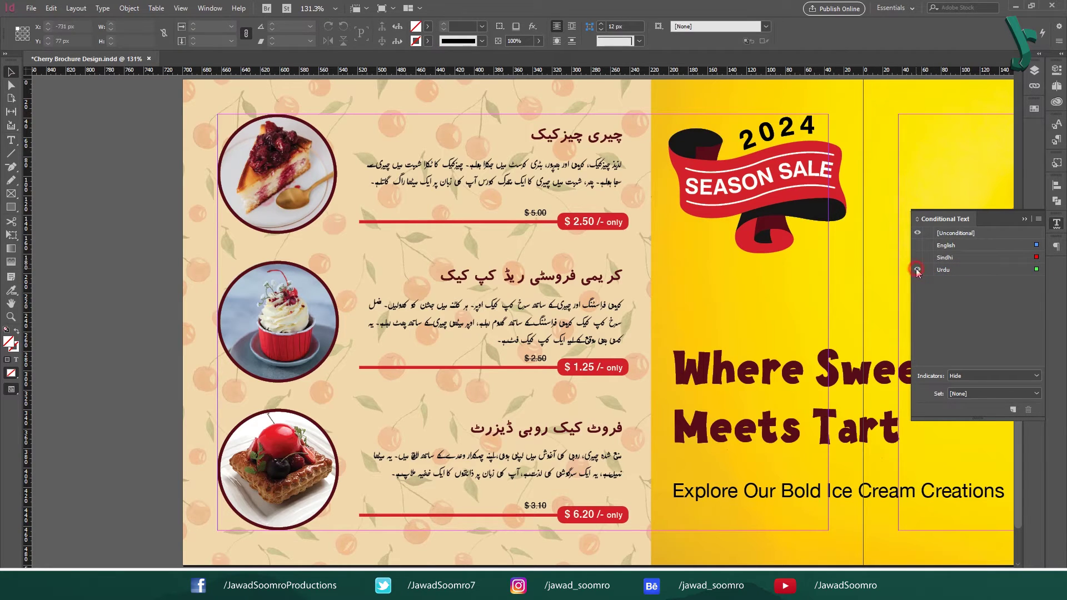
{"action": "left_click", "coordinate": [917, 270]}
{"action": "left_click", "coordinate": [919, 245]}
{"action": "left_click", "coordinate": [919, 246]}
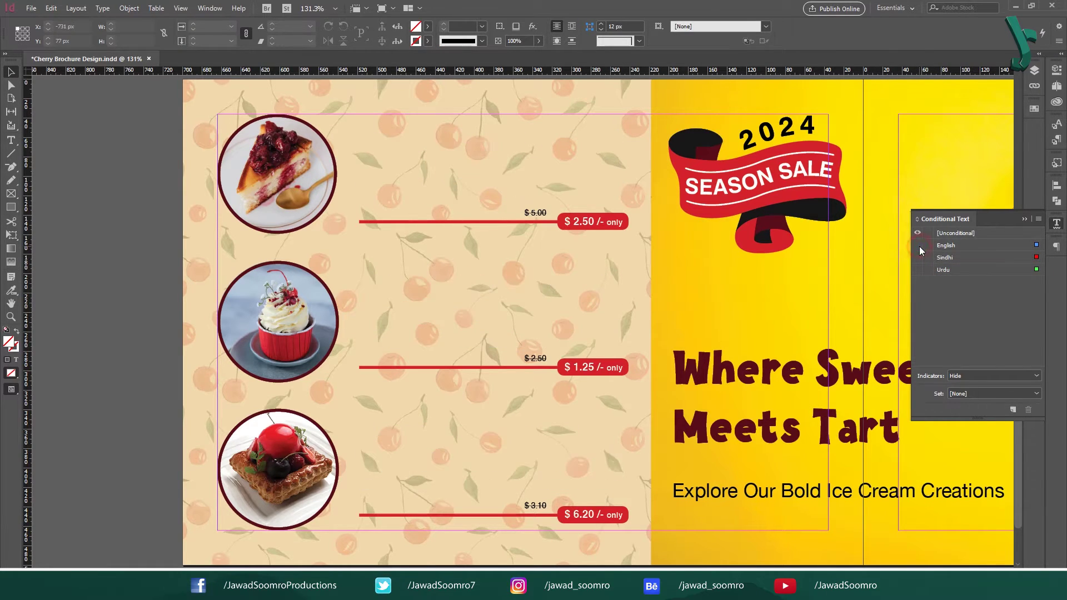
{"action": "left_click", "coordinate": [920, 245]}
{"action": "left_click", "coordinate": [918, 247]}
{"action": "left_click", "coordinate": [918, 258]}
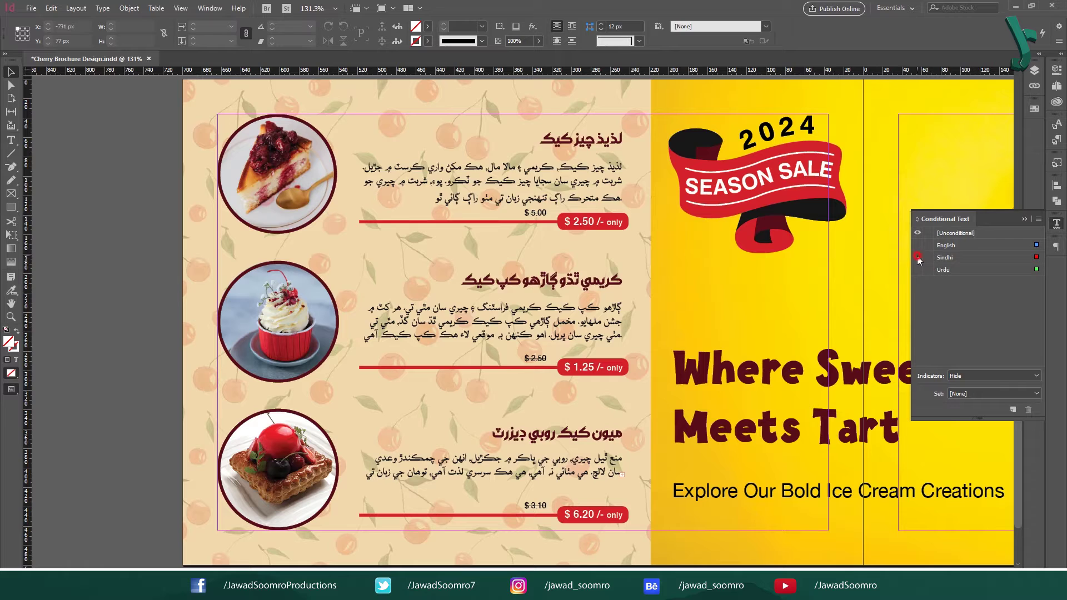
{"action": "left_click", "coordinate": [918, 257]}
{"action": "left_click", "coordinate": [917, 257]}
{"action": "left_click", "coordinate": [917, 257]}
{"action": "left_click", "coordinate": [918, 270]}
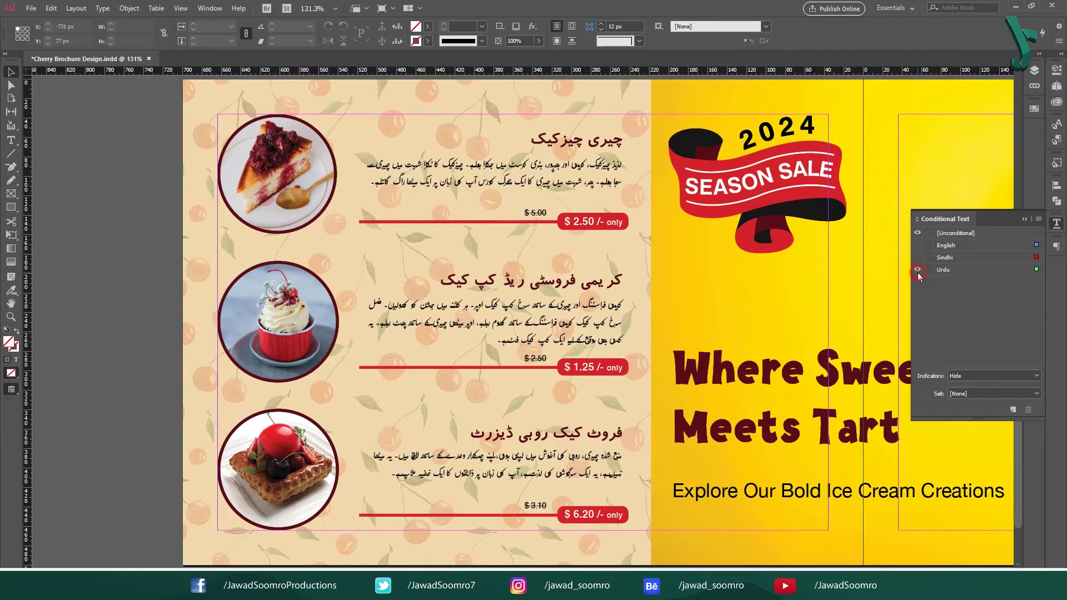
{"action": "left_click", "coordinate": [918, 270]}
{"action": "left_click", "coordinate": [918, 245]}
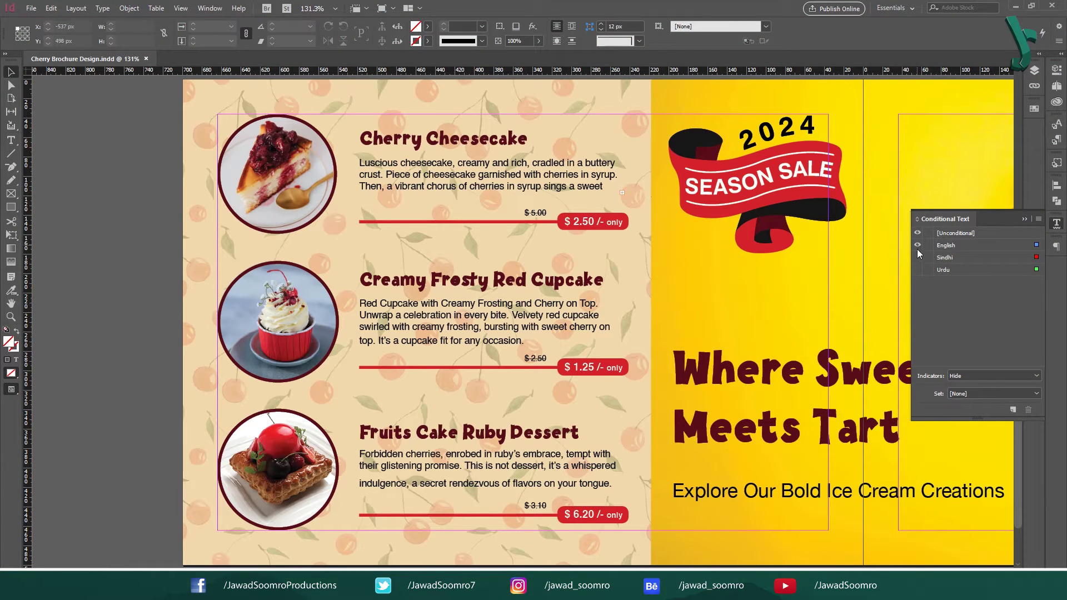
{"action": "left_click", "coordinate": [918, 245]}
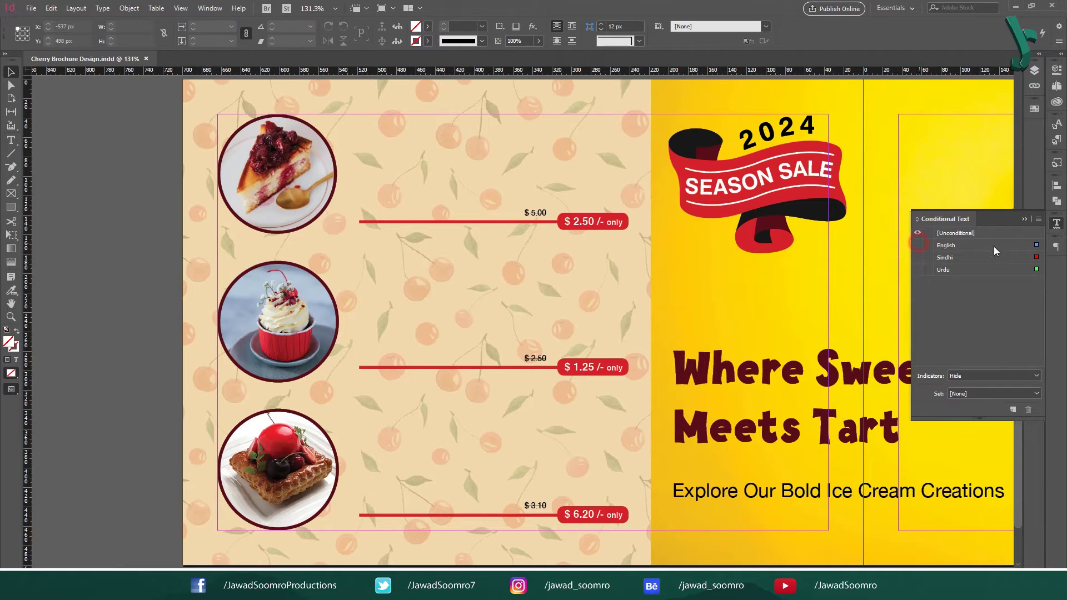
Step: Select the Sindhi, Urdu and English conditions, re-test each, then show all three languages
{"action": "left_click", "coordinate": [976, 258]}
{"action": "left_click", "coordinate": [979, 271]}
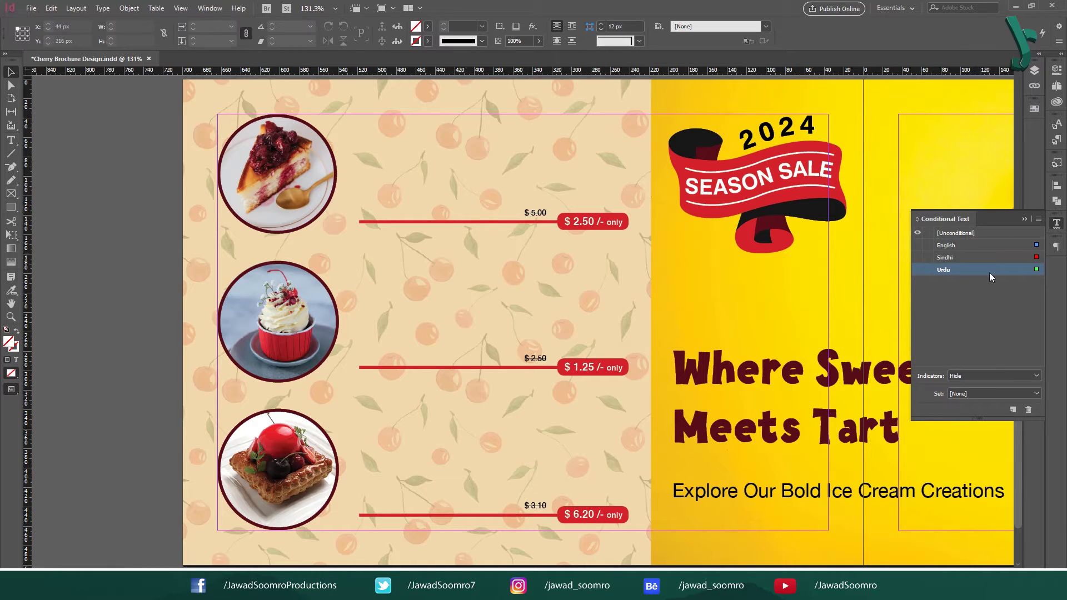
{"action": "left_click", "coordinate": [981, 255]}
{"action": "left_click", "coordinate": [982, 245]}
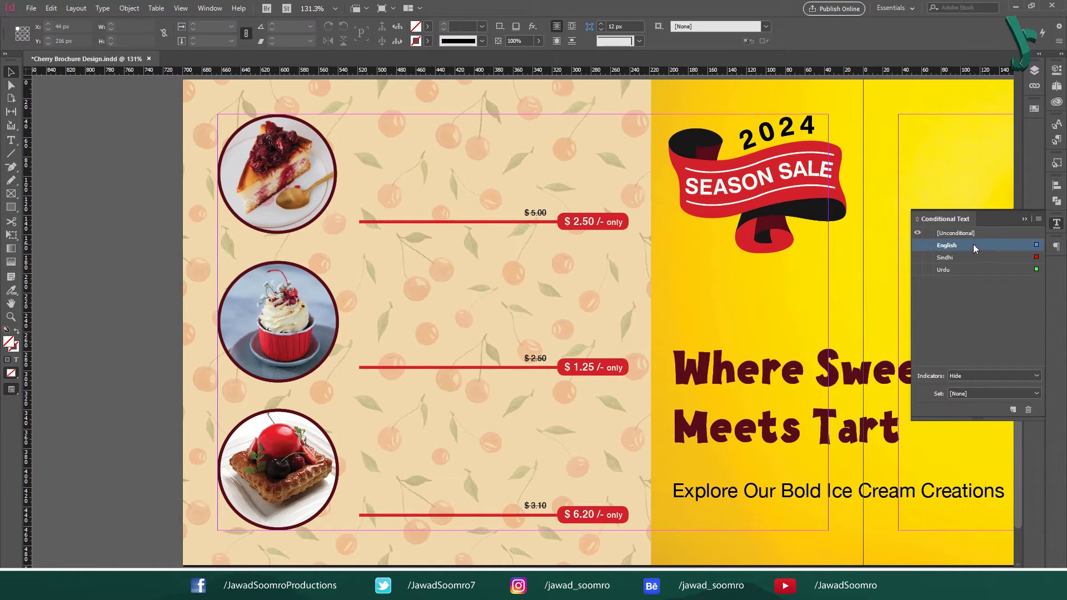
{"action": "left_click", "coordinate": [918, 245]}
{"action": "left_click", "coordinate": [917, 245]}
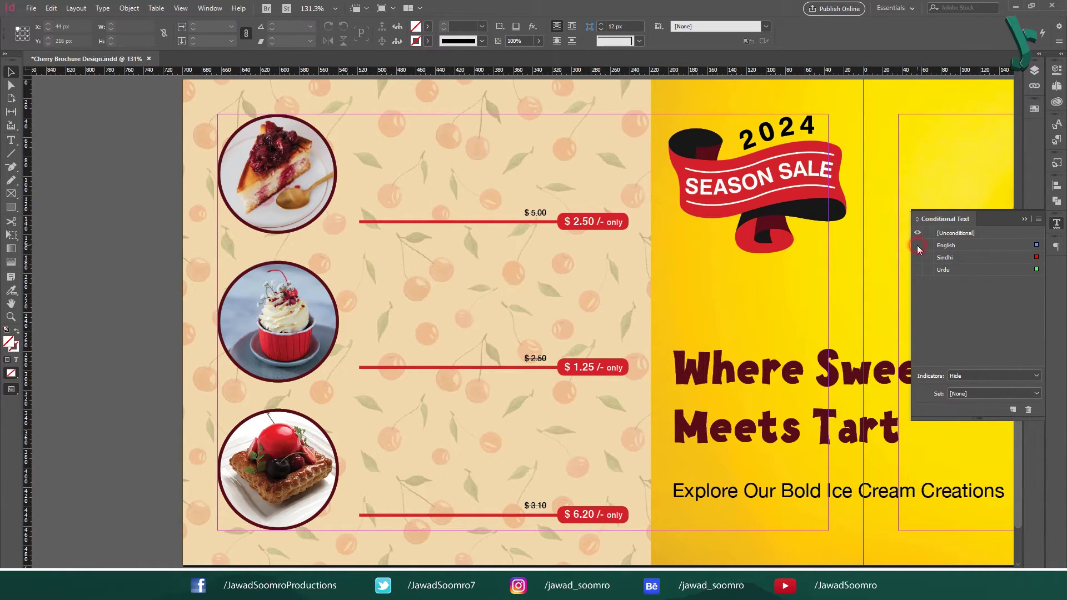
{"action": "left_click", "coordinate": [918, 257]}
{"action": "left_click", "coordinate": [918, 257]}
{"action": "left_click", "coordinate": [918, 270]}
{"action": "left_click", "coordinate": [918, 270]}
{"action": "left_click", "coordinate": [917, 245]}
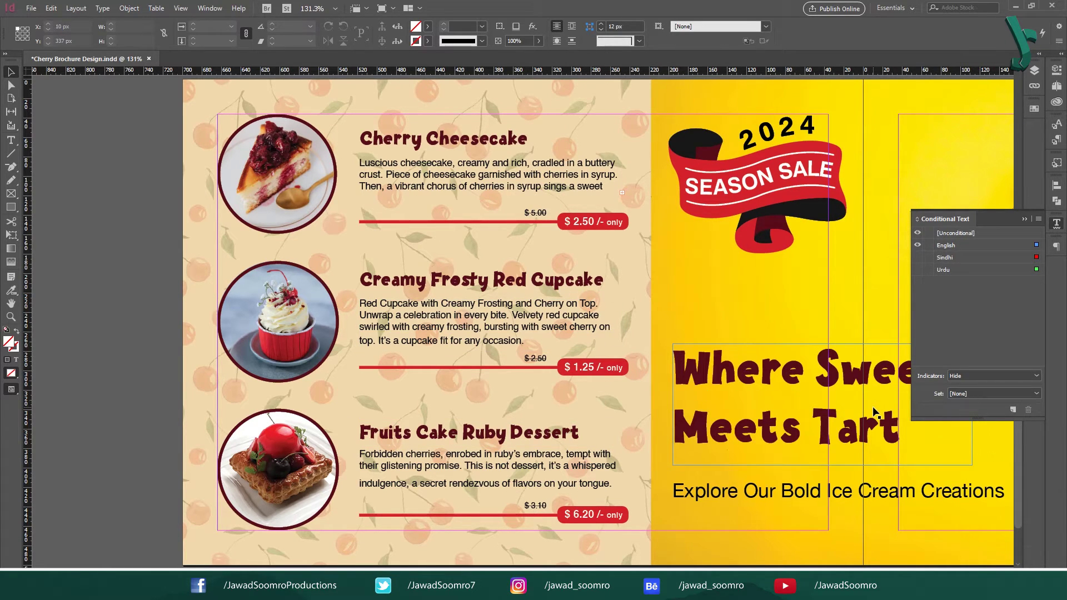
{"action": "left_click", "coordinate": [918, 257]}
{"action": "left_click", "coordinate": [917, 270]}
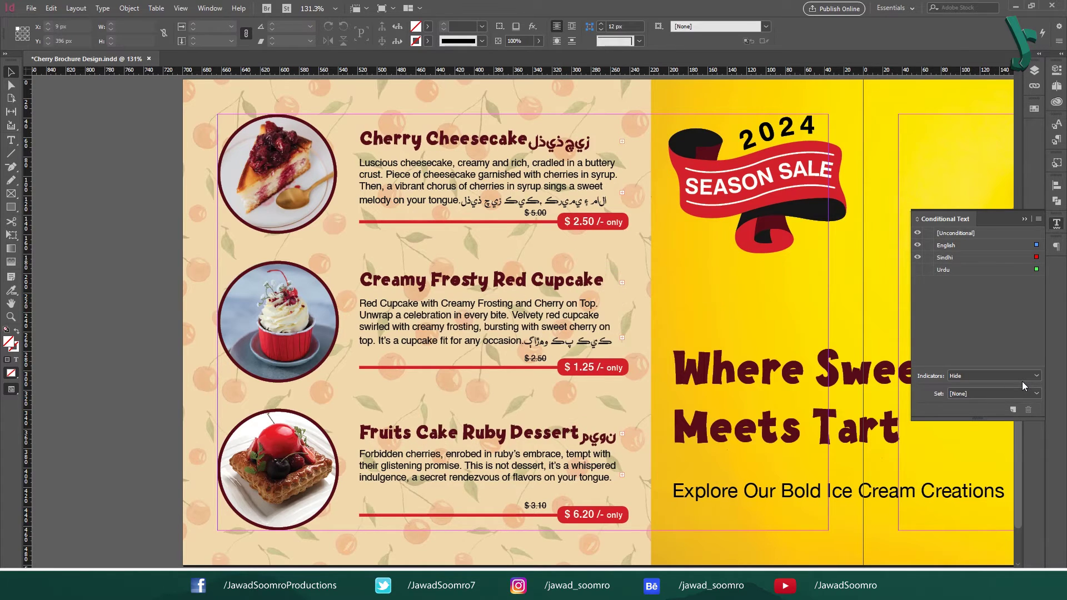
Step: Preview English, Sindhi and Urdu in turn, finishing with only the English condition visible
{"action": "left_click", "coordinate": [919, 245]}
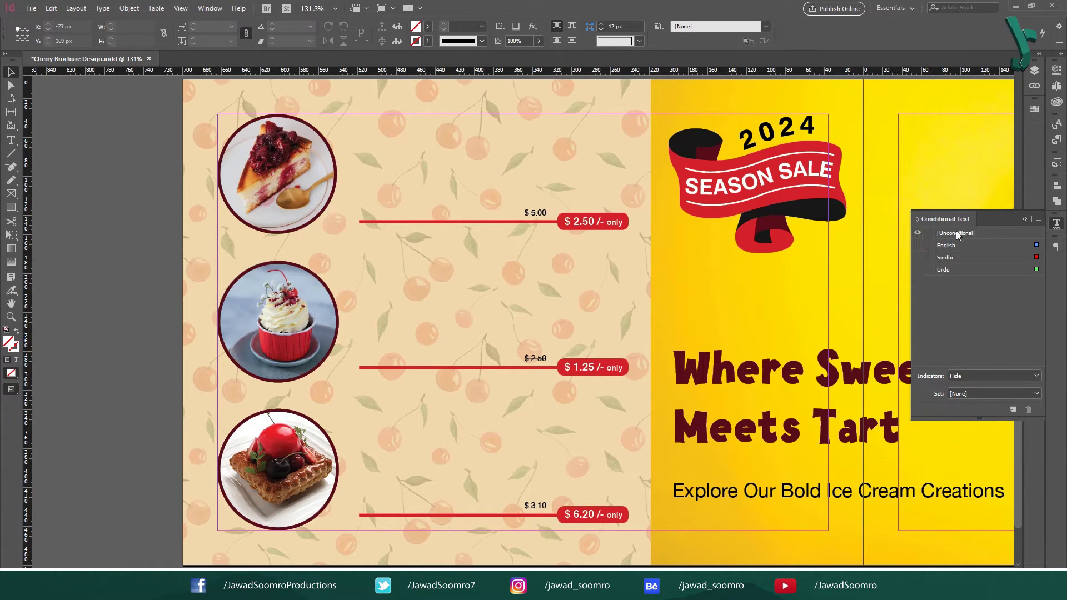
{"action": "left_click", "coordinate": [918, 245]}
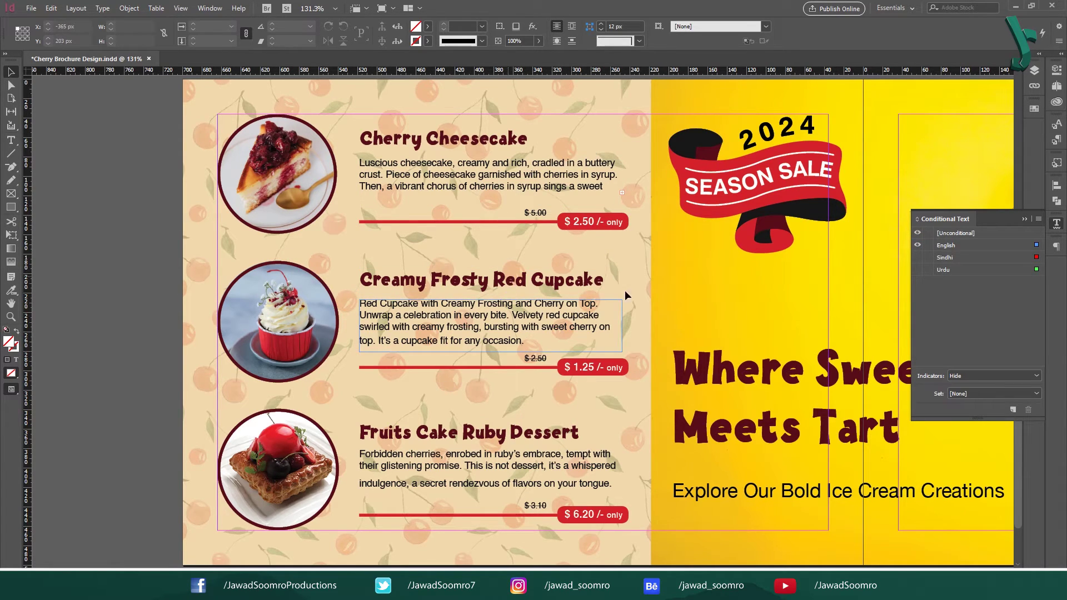
{"action": "left_click", "coordinate": [918, 245]}
{"action": "left_click", "coordinate": [918, 257]}
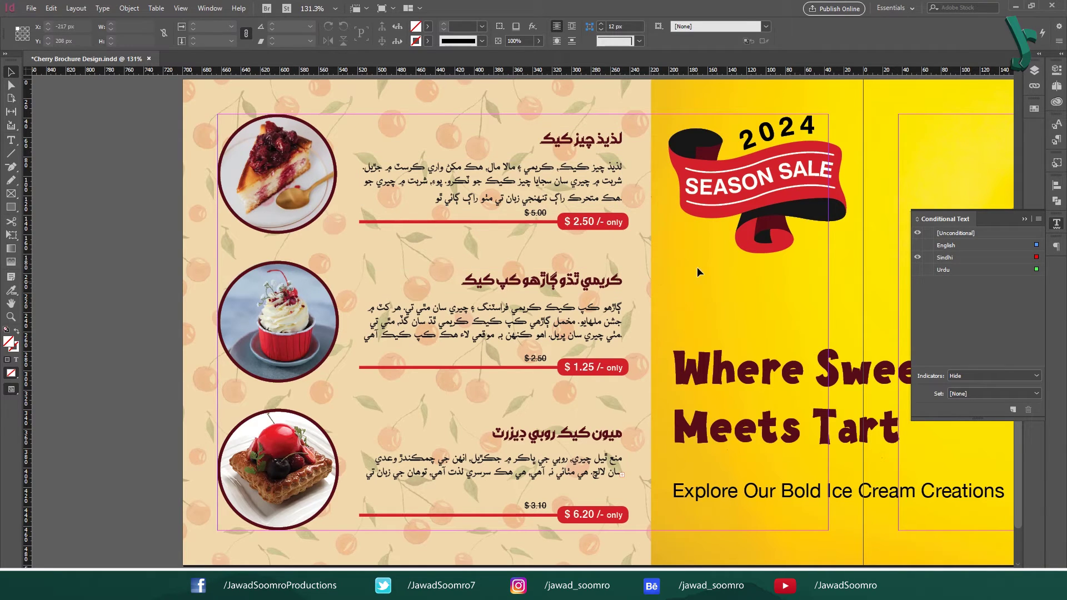
{"action": "left_click", "coordinate": [919, 257]}
{"action": "left_click", "coordinate": [918, 270]}
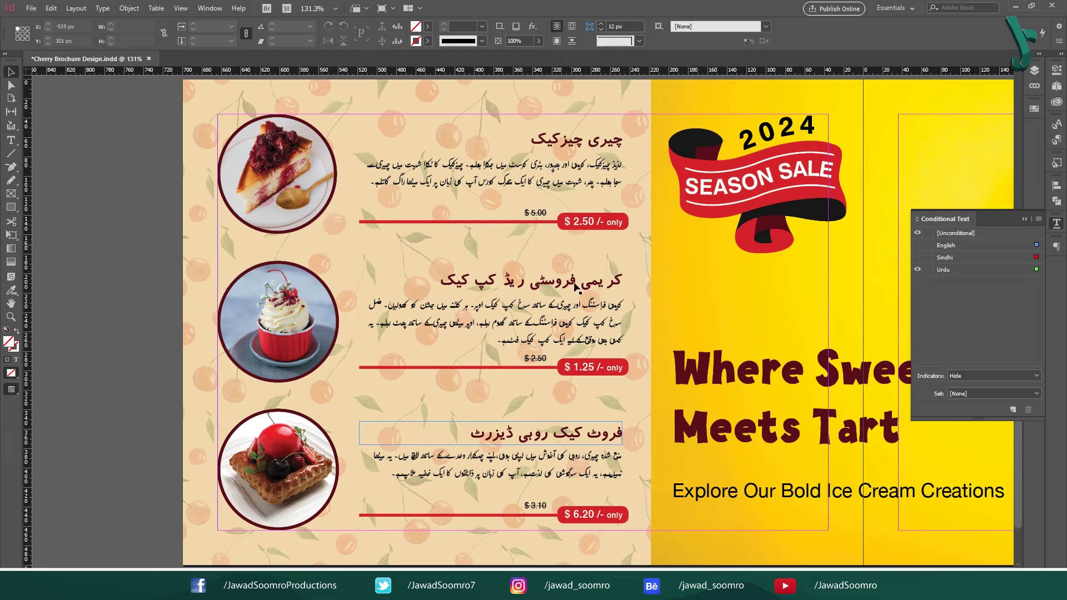
{"action": "left_click", "coordinate": [918, 270]}
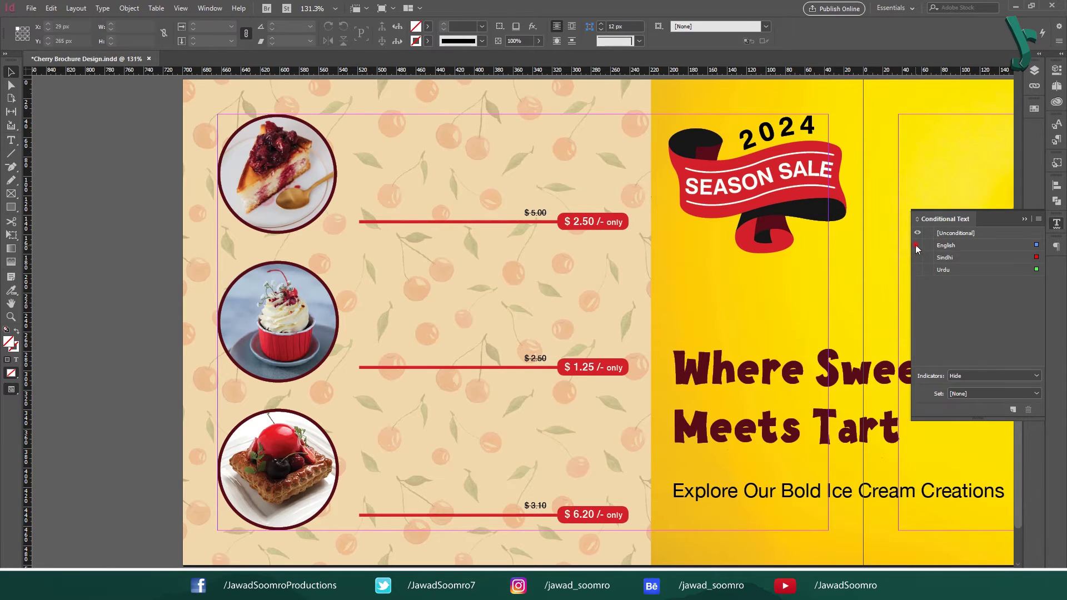
{"action": "left_click", "coordinate": [917, 245]}
{"action": "left_click", "coordinate": [917, 245]}
{"action": "left_click", "coordinate": [917, 257]}
{"action": "left_click", "coordinate": [917, 257]}
{"action": "left_click", "coordinate": [917, 245]}
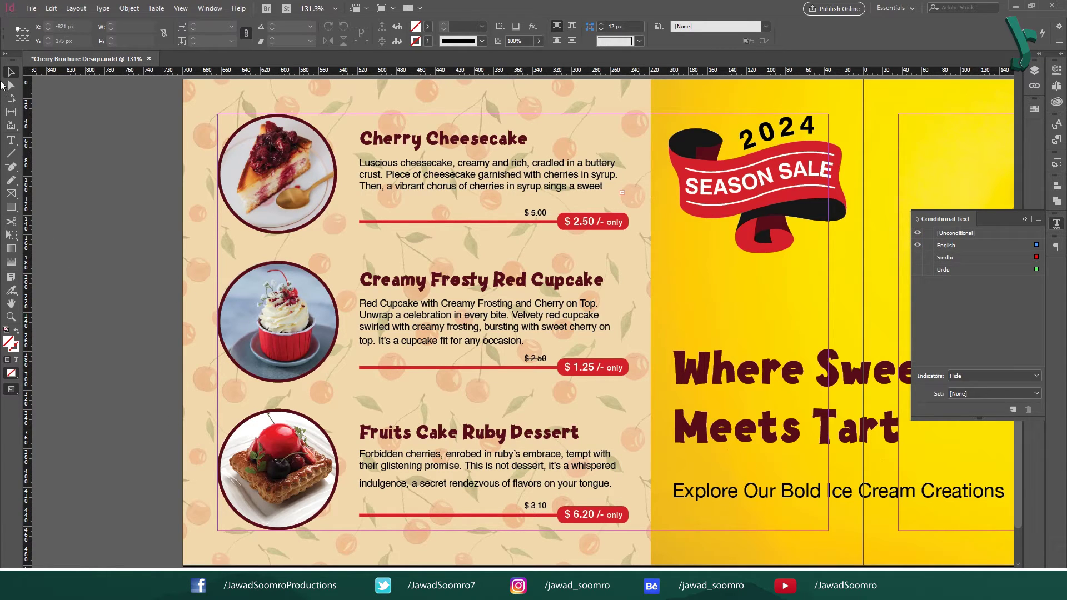
Step: Check the File menu, then hide Urdu and toggle Sindhi and English off
{"action": "left_click", "coordinate": [29, 9]}
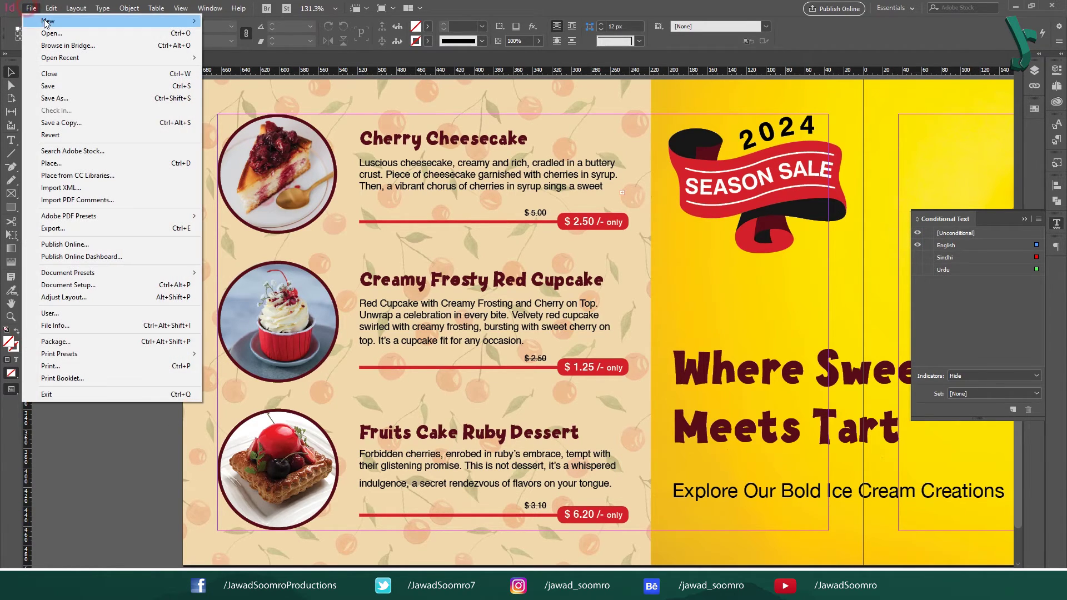
{"action": "mouse_move", "coordinate": [178, 21]}
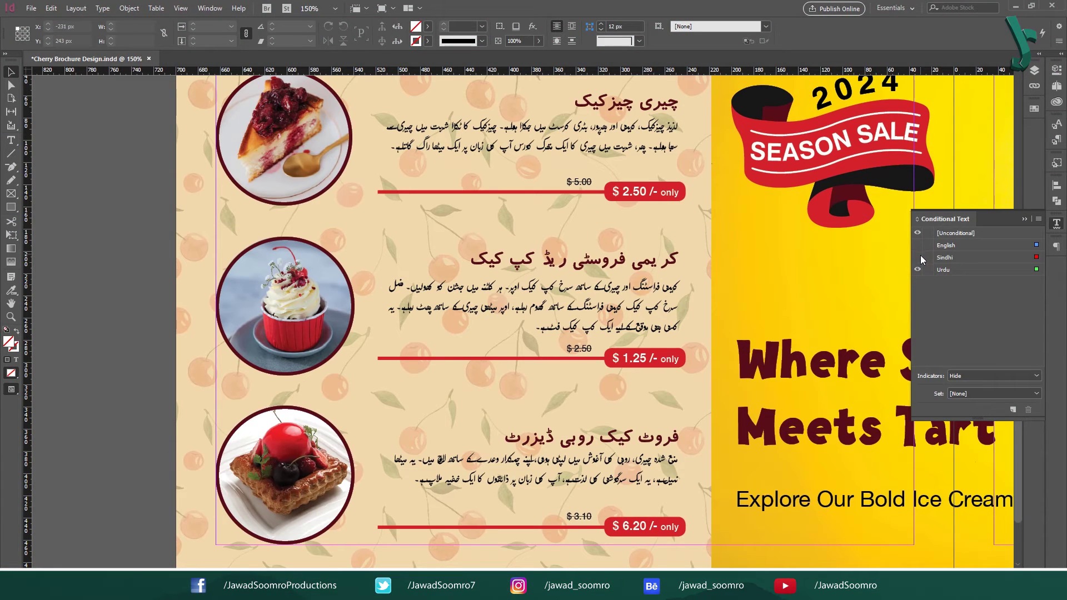
{"action": "left_click", "coordinate": [918, 270]}
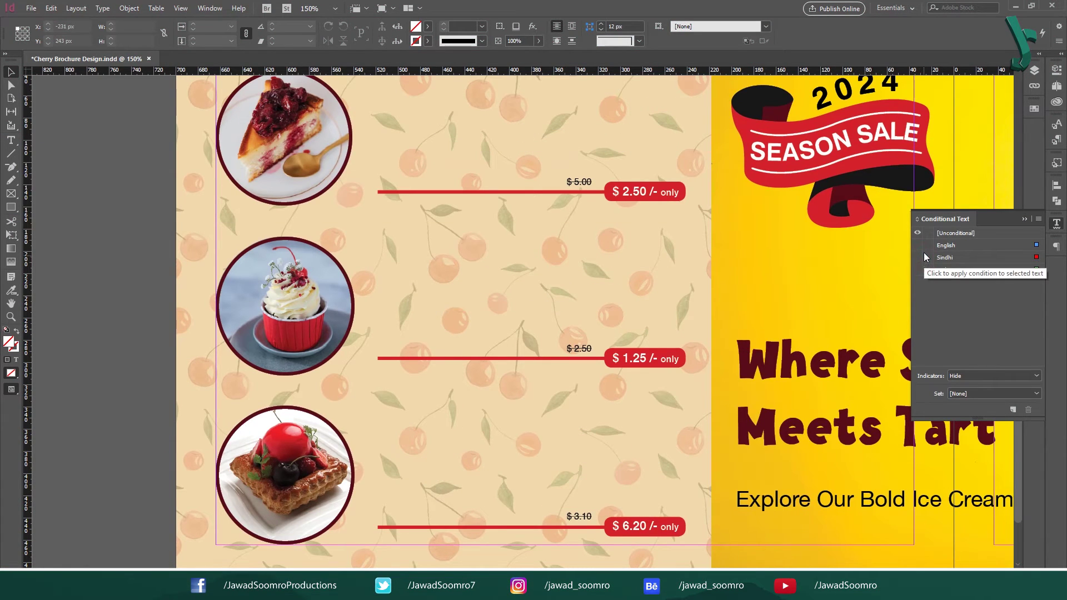
{"action": "left_click", "coordinate": [919, 256]}
{"action": "left_click", "coordinate": [919, 256]}
{"action": "left_click", "coordinate": [920, 246]}
{"action": "left_click", "coordinate": [921, 247]}
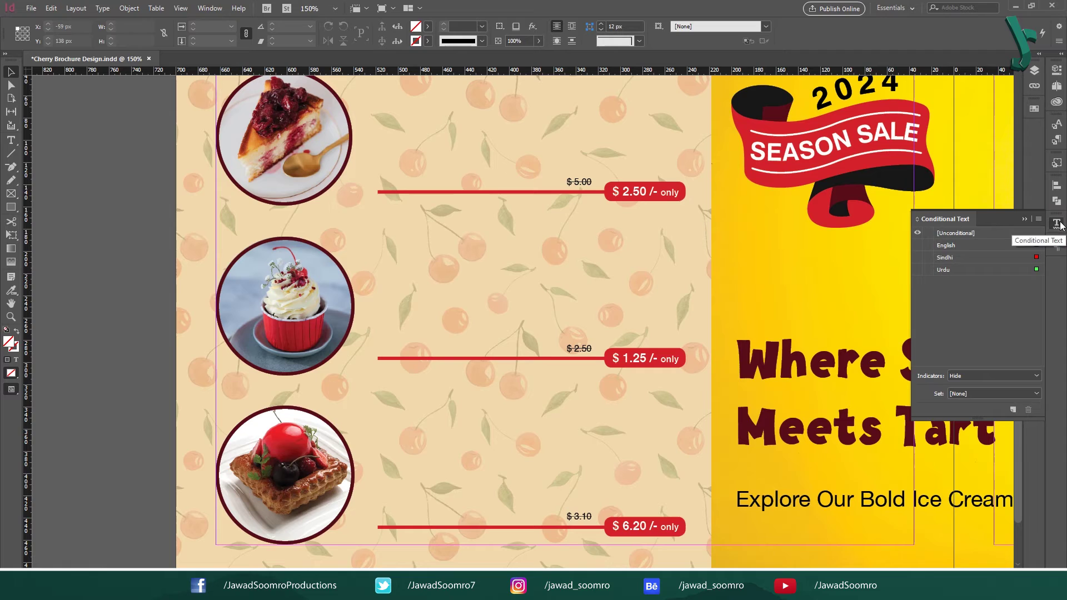
Step: Restore the Conditional Text panel, show the English condition, and save the brochure
{"action": "left_click", "coordinate": [1058, 245]}
{"action": "left_click", "coordinate": [1057, 245]}
{"action": "left_click", "coordinate": [1058, 245]}
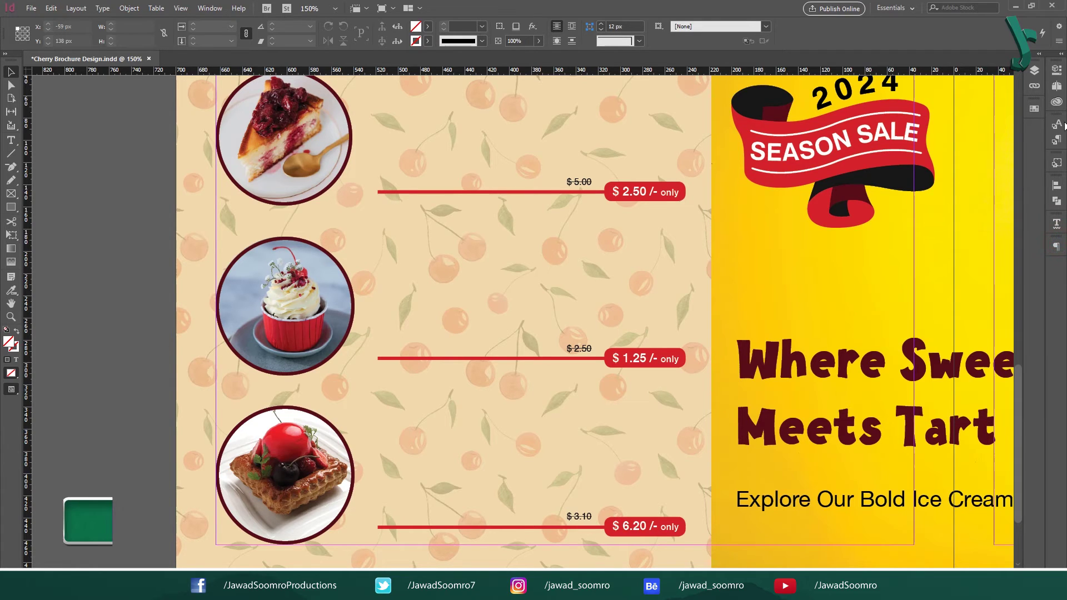
{"action": "left_click", "coordinate": [1058, 229]}
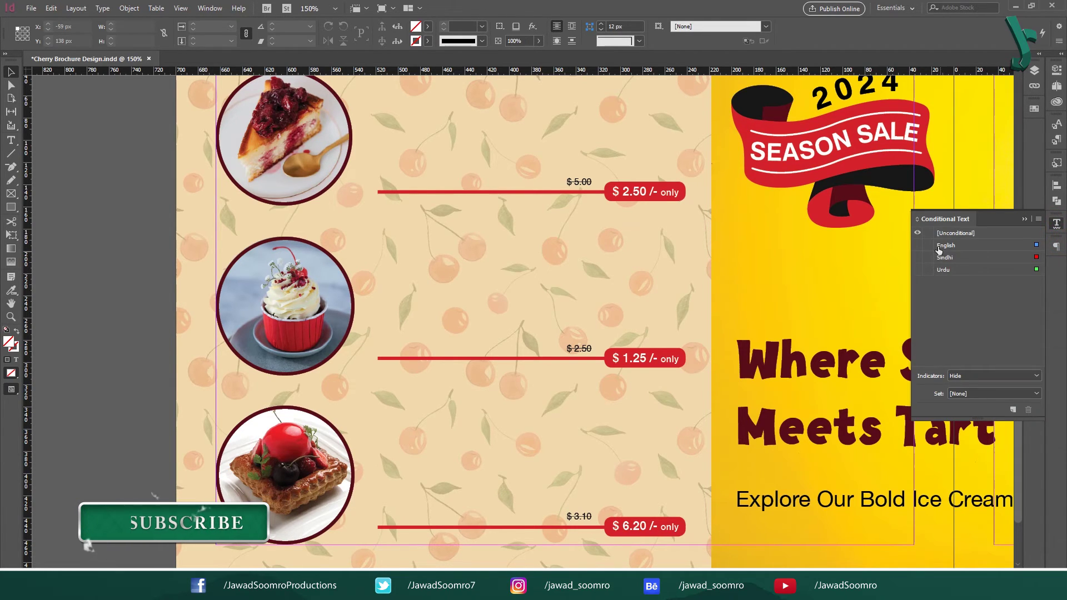
{"action": "left_click", "coordinate": [917, 245]}
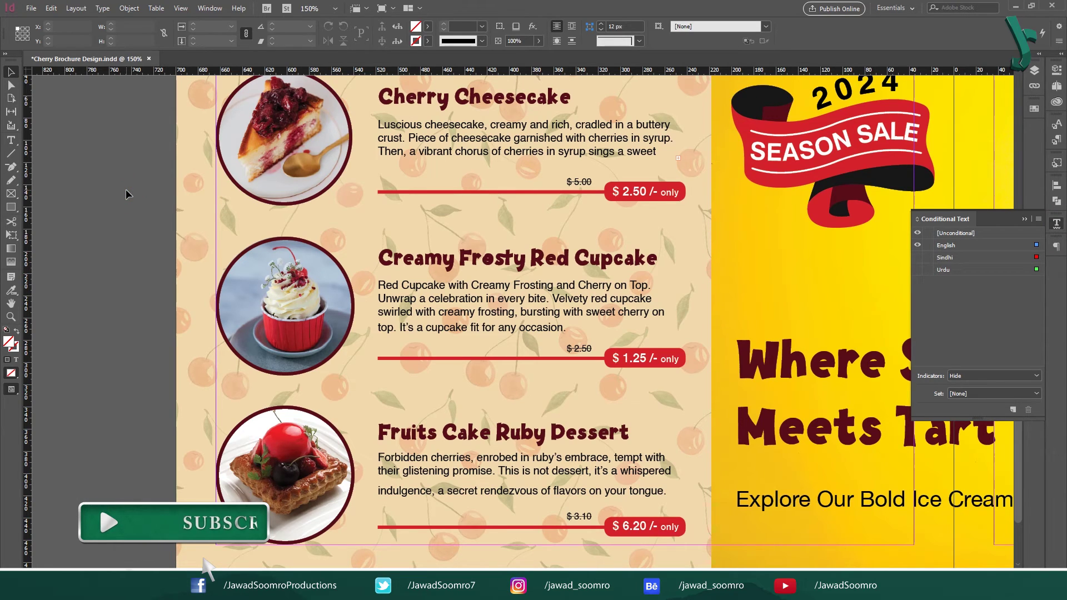
{"action": "key", "text": "ctrl+s"}
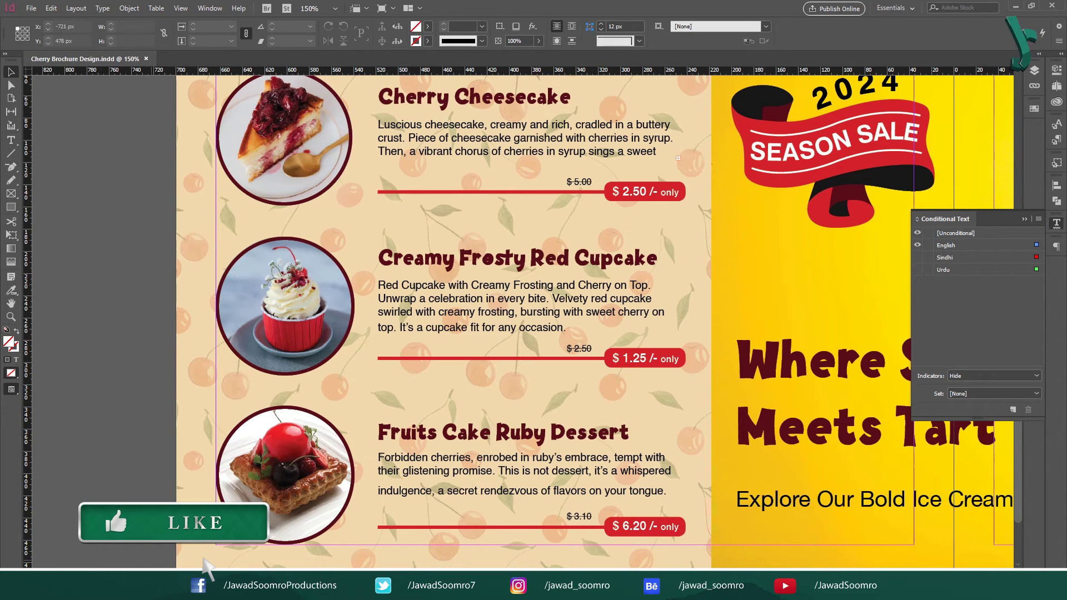